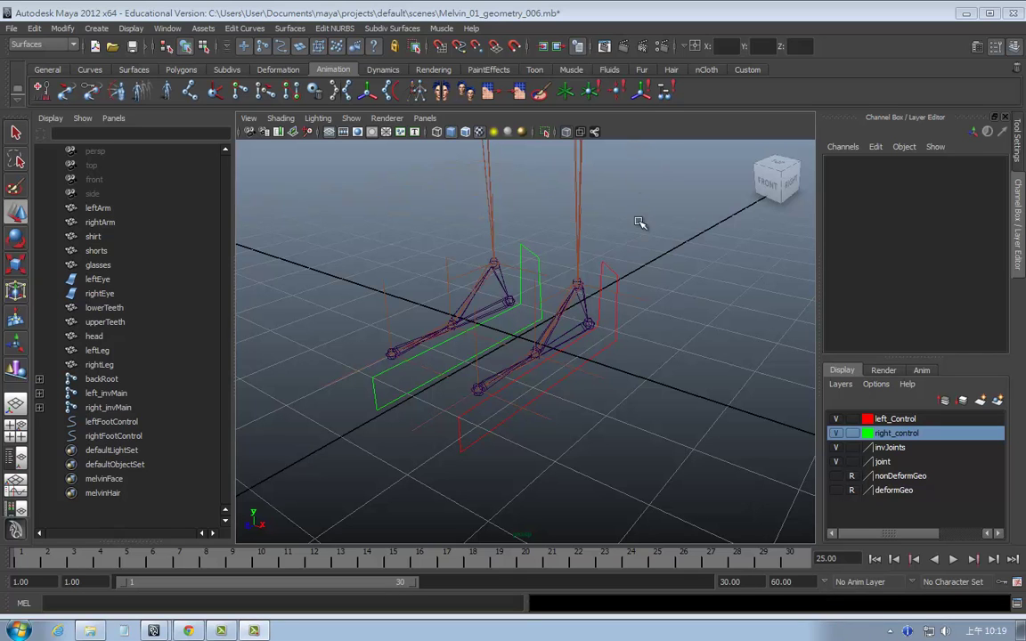
Step: Select left_invMain, expand it to reveal left_invHeel, and undo a trial upward move
alt+drag(644, 305, 641, 314)
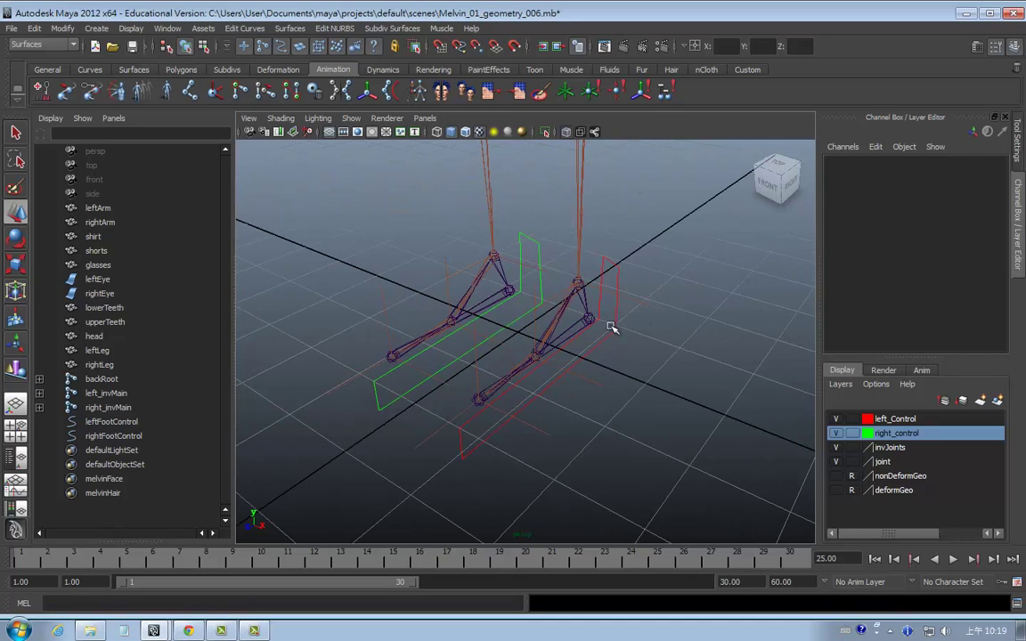
click(615, 321)
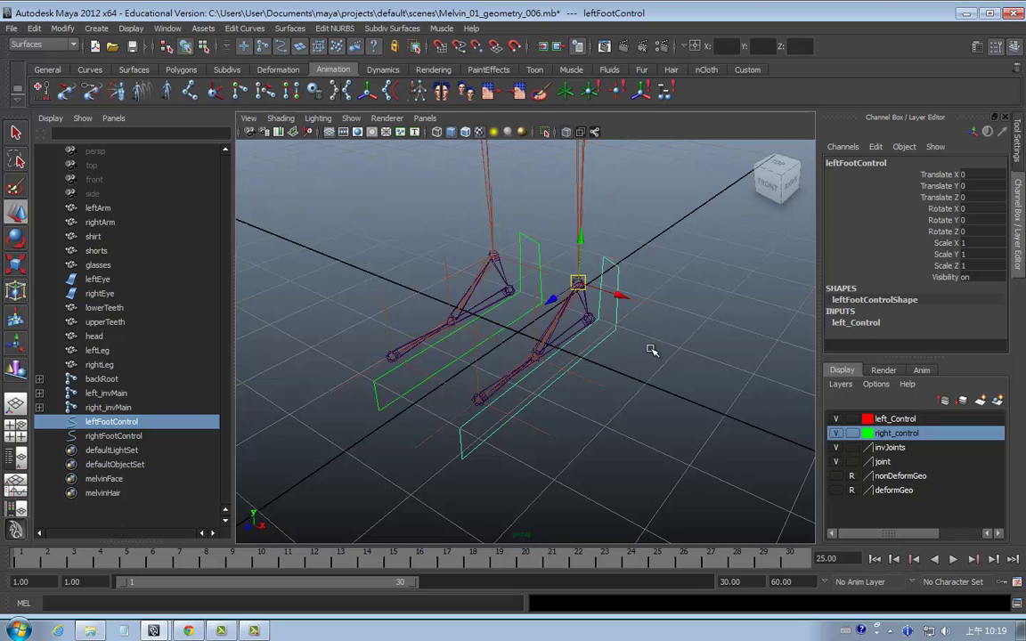
alt+drag(568, 339, 603, 365)
click(535, 285)
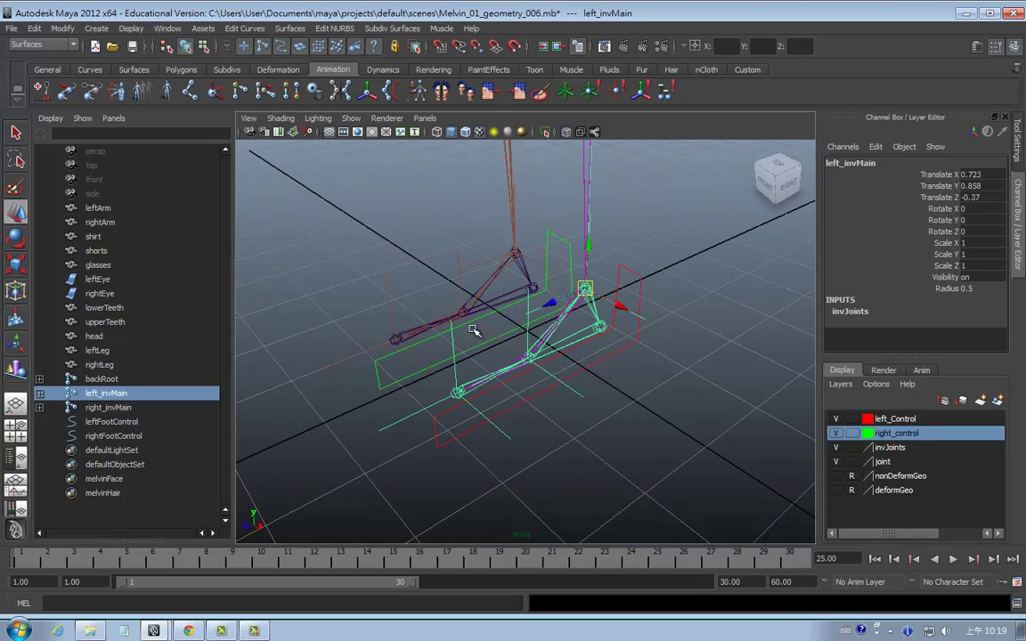
click(39, 393)
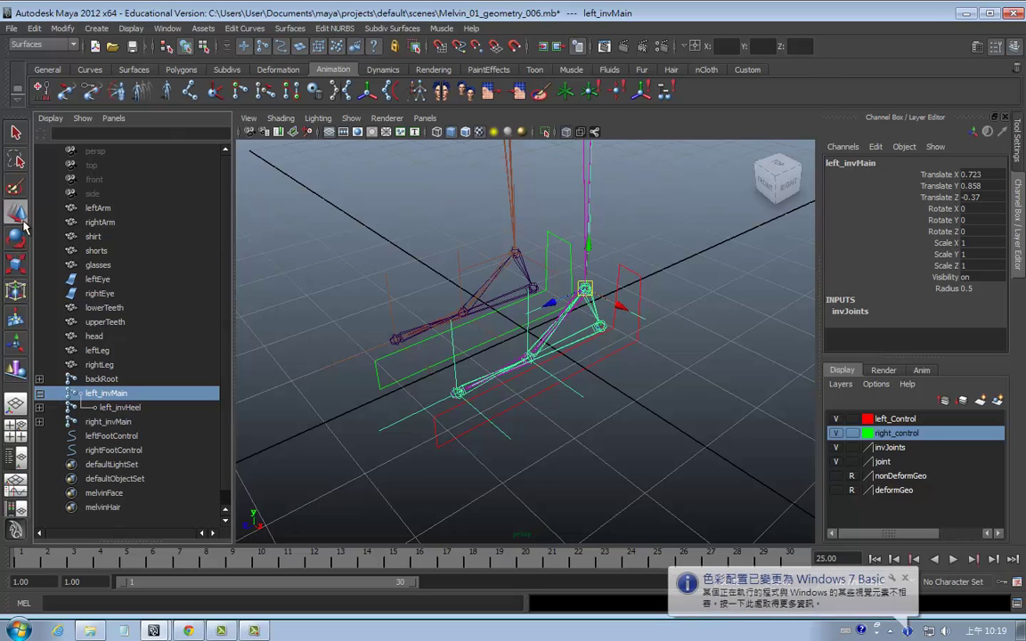
drag(587, 244, 589, 189)
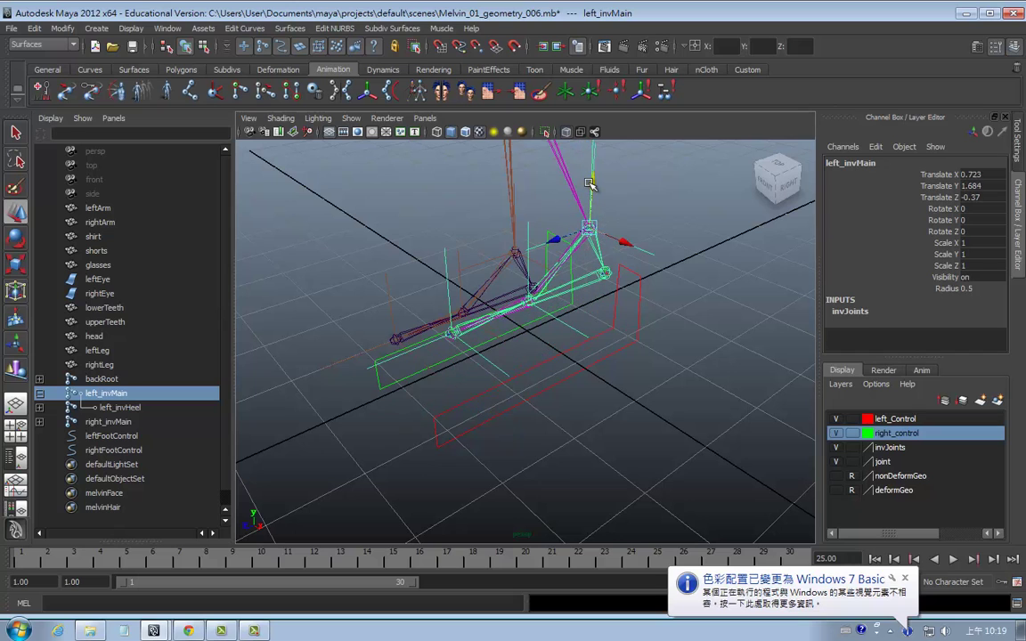
key(ctrl+z)
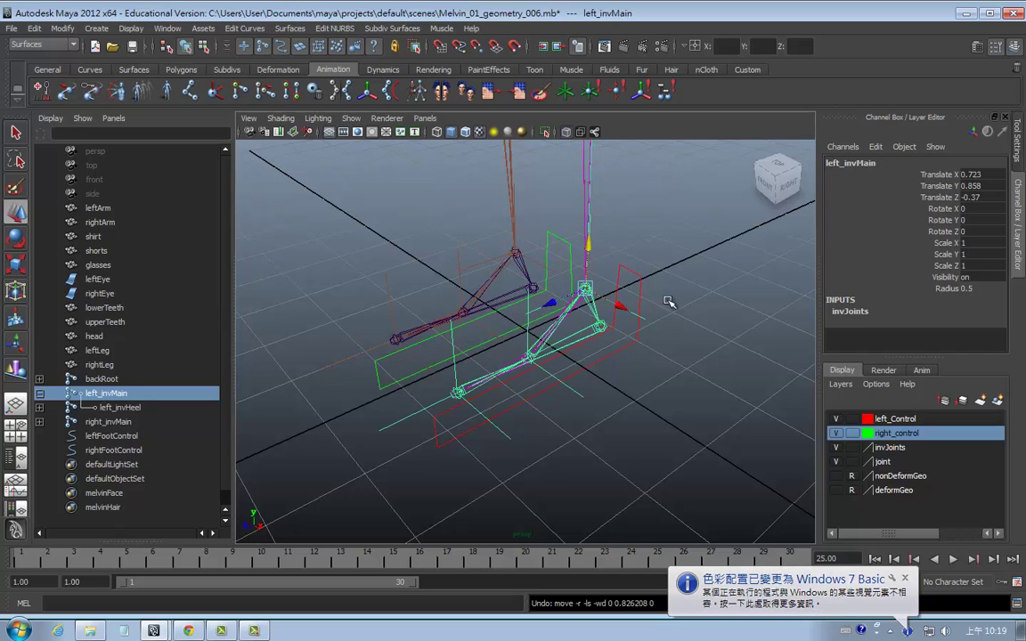
Step: Reselect only the left foot control curve, leftFootControl
mouse_move(612, 286)
alt+mouse_down()
mouse_move(655, 334)
mouse_move(563, 332)
alt+mouse_up()
click(637, 337)
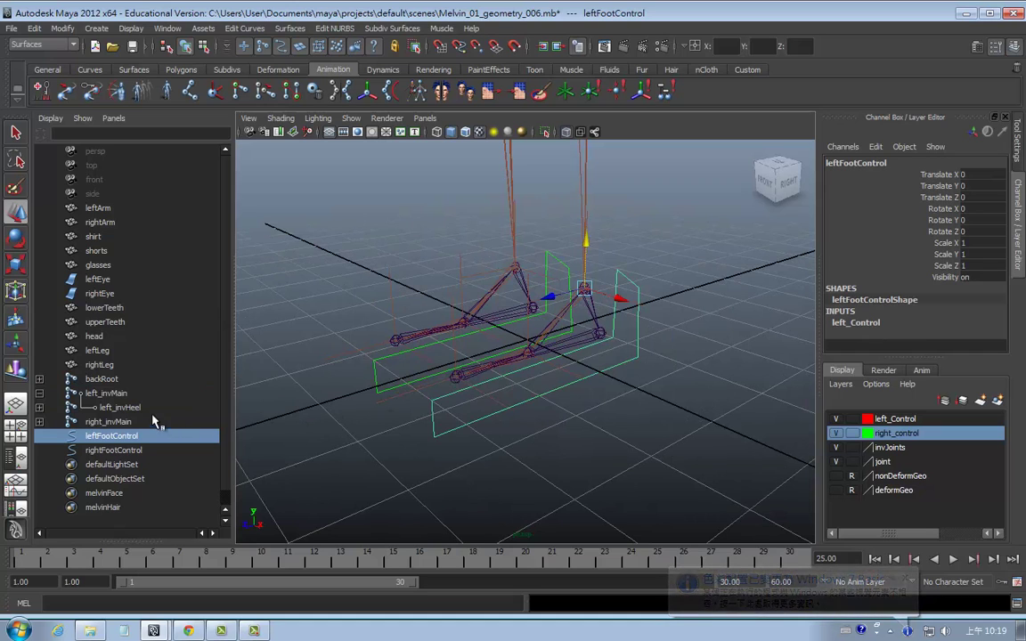
ctrl+click(116, 394)
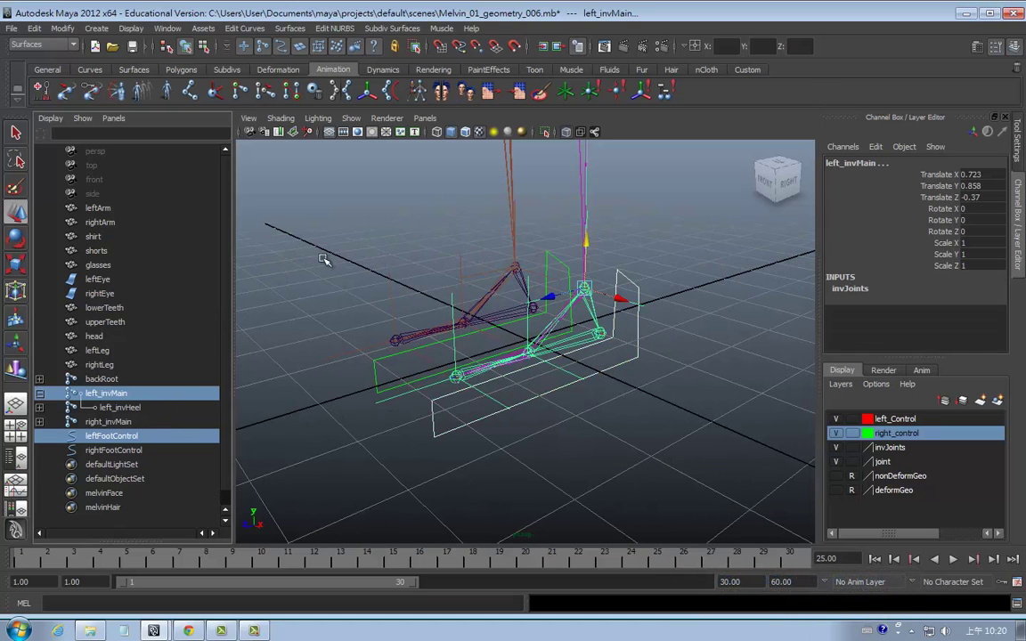
click(655, 193)
alt+drag(654, 194, 629, 350)
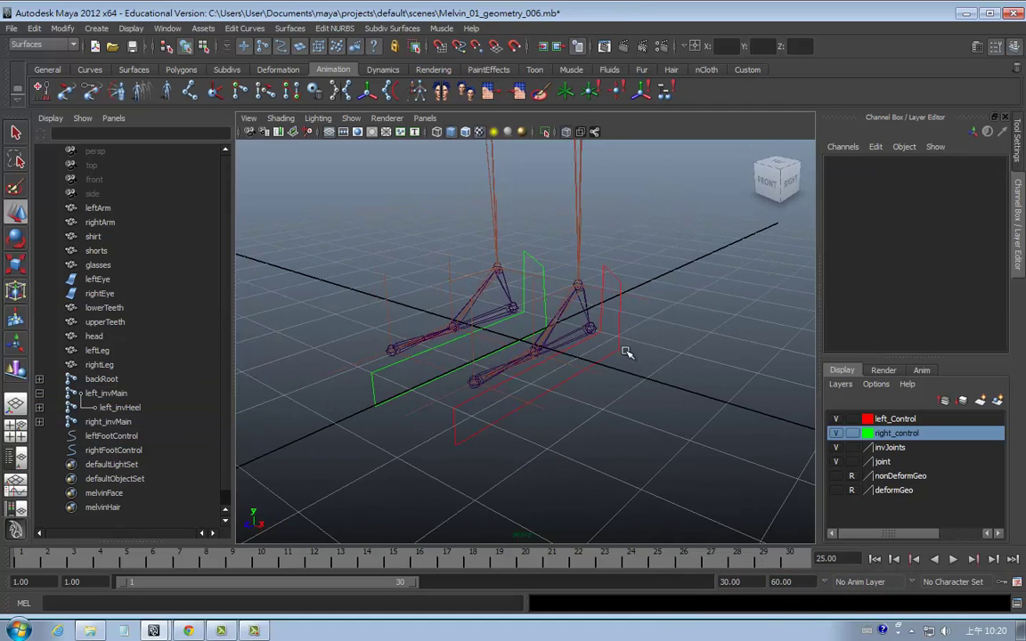
click(621, 330)
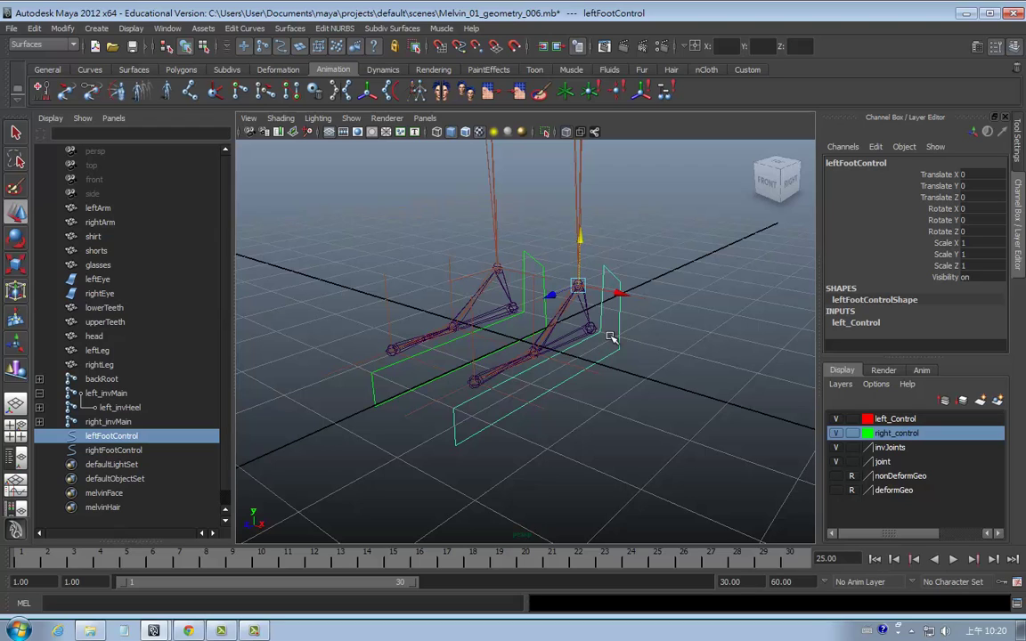
click(619, 363)
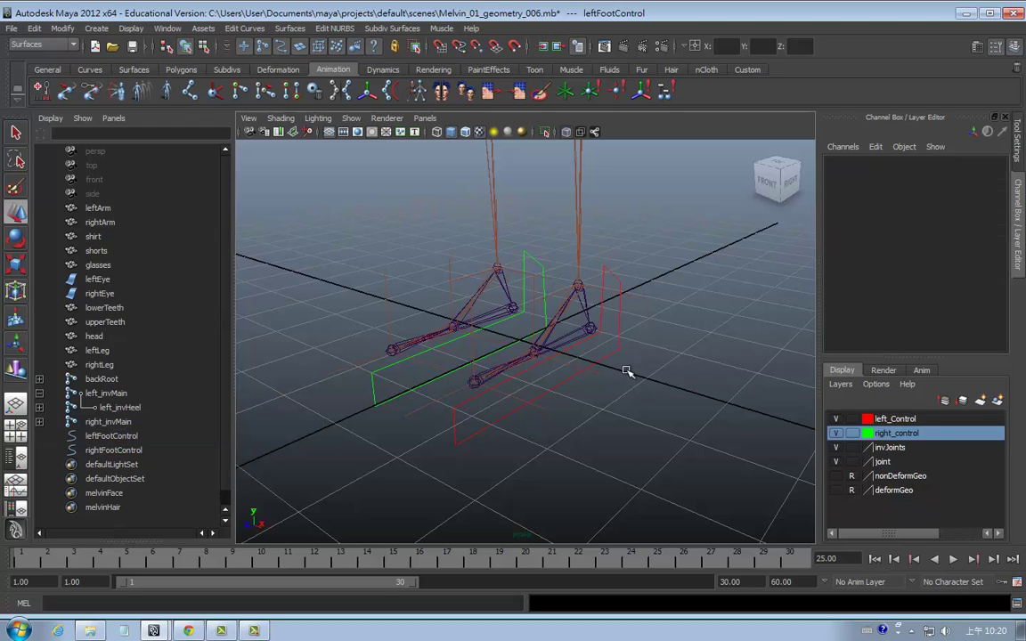
click(607, 355)
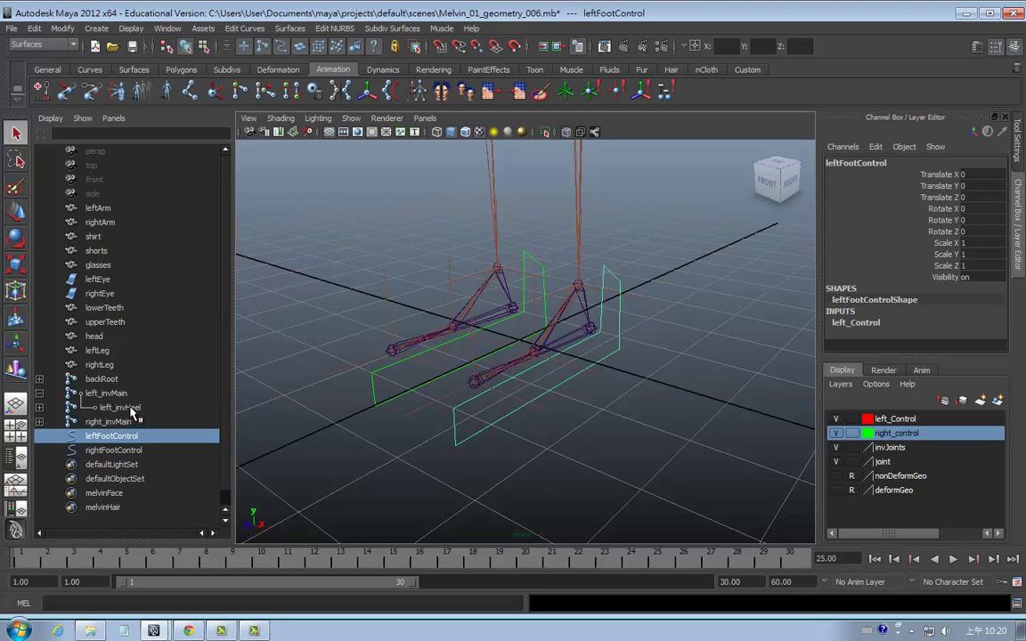
Step: Add left_invMain to the selection, switch to the Animation menu set, and tear off the Constrain menu
ctrl+click(108, 393)
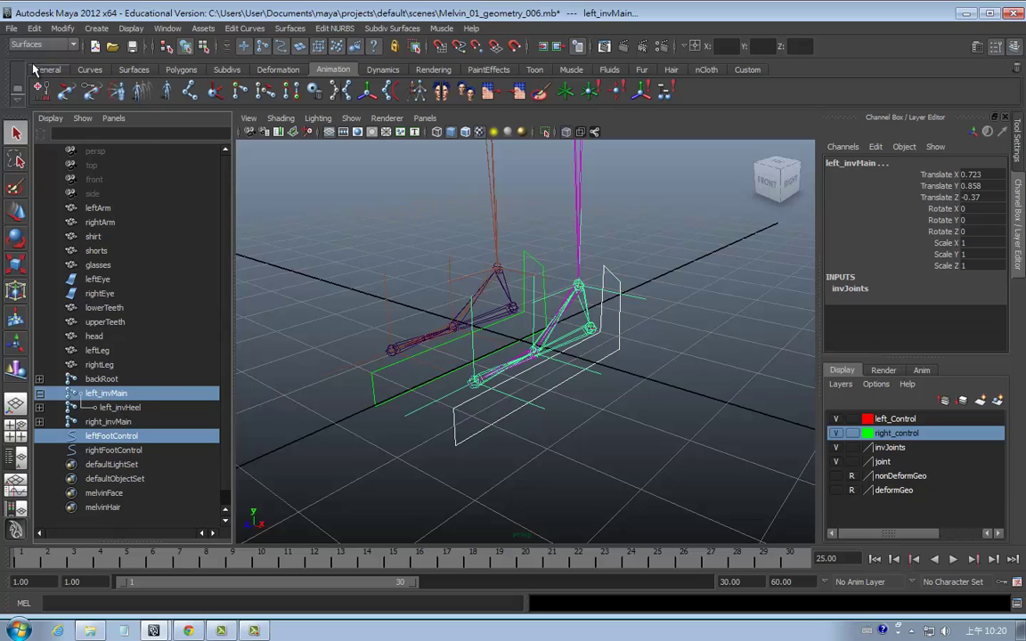
click(40, 45)
click(40, 59)
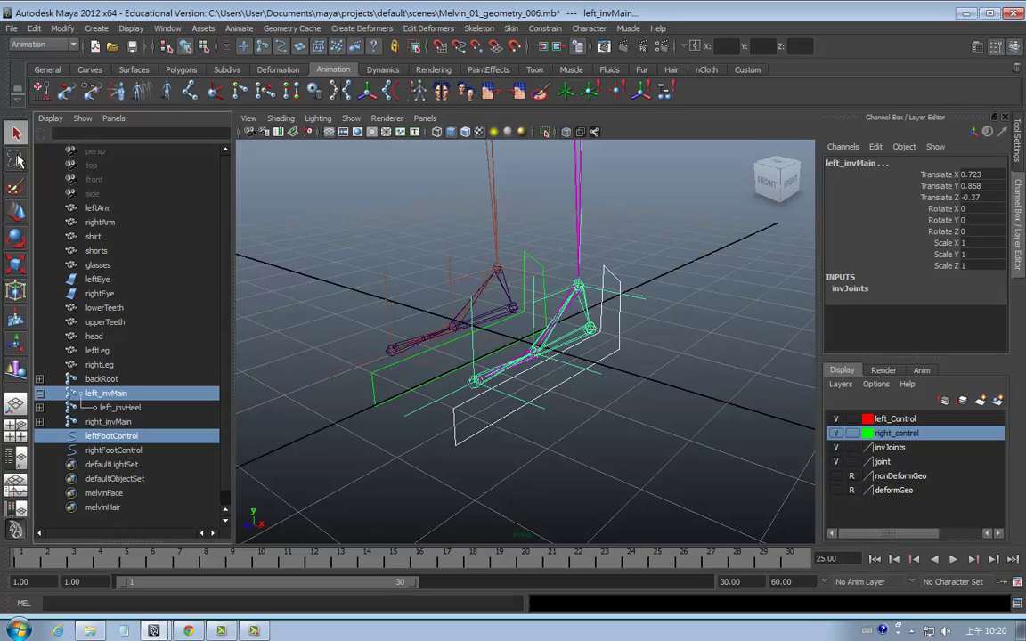
click(544, 27)
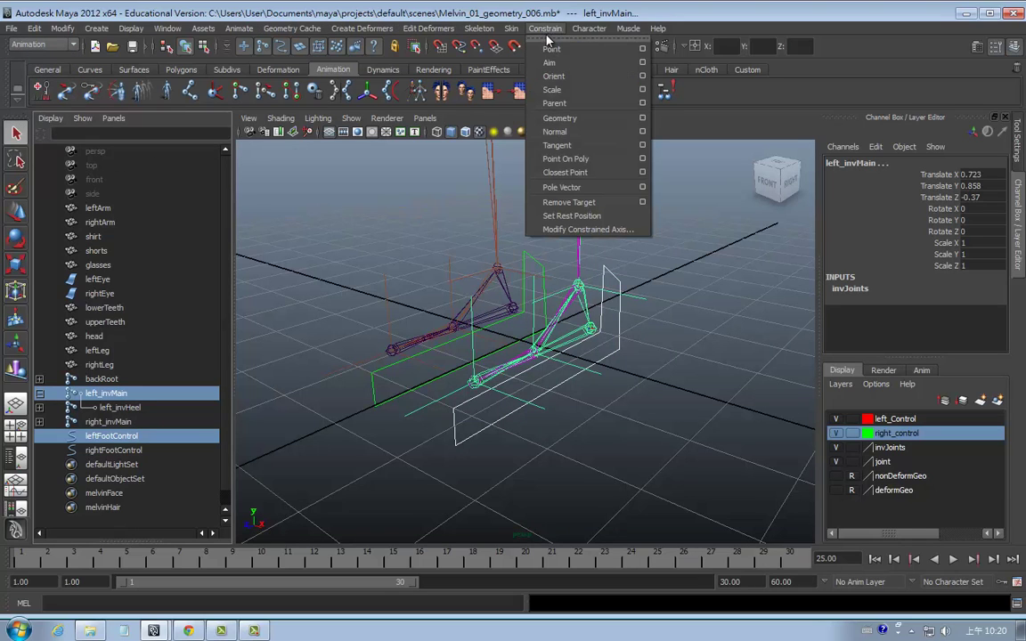
click(574, 38)
drag(577, 30, 655, 27)
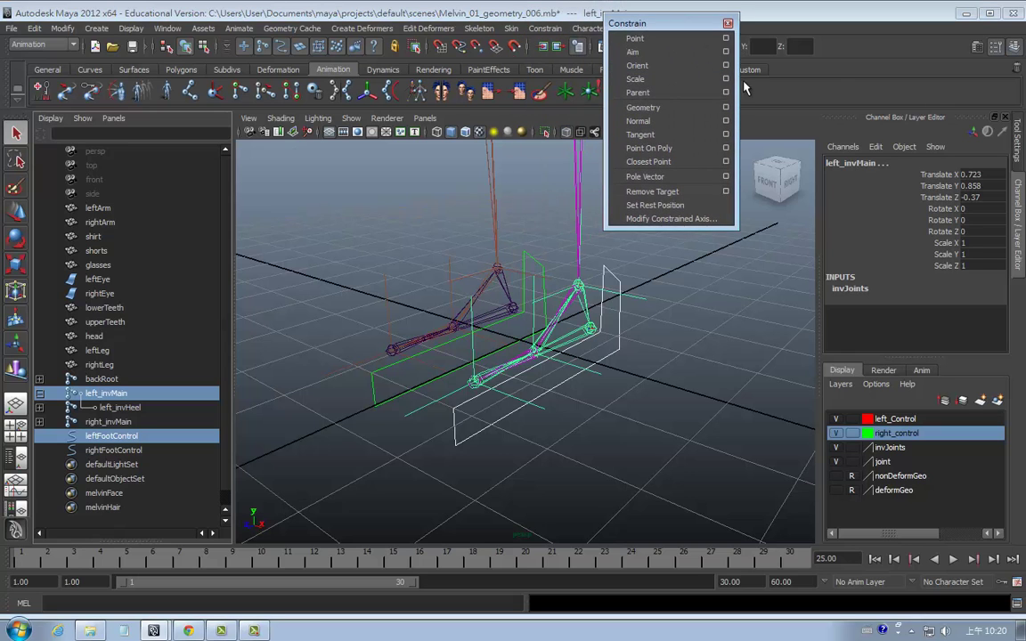
Step: Reset the Parent constraint options to defaults with Maintain offset and apply to left_invMain
click(726, 93)
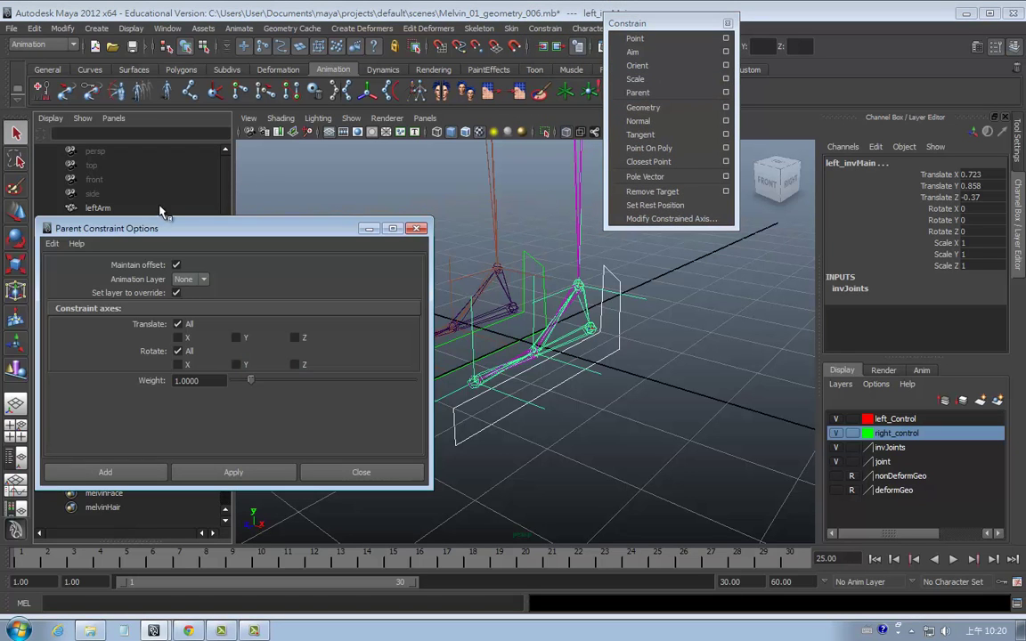
mouse_move(124, 228)
mouse_down()
mouse_move(539, 181)
mouse_move(753, 77)
mouse_up()
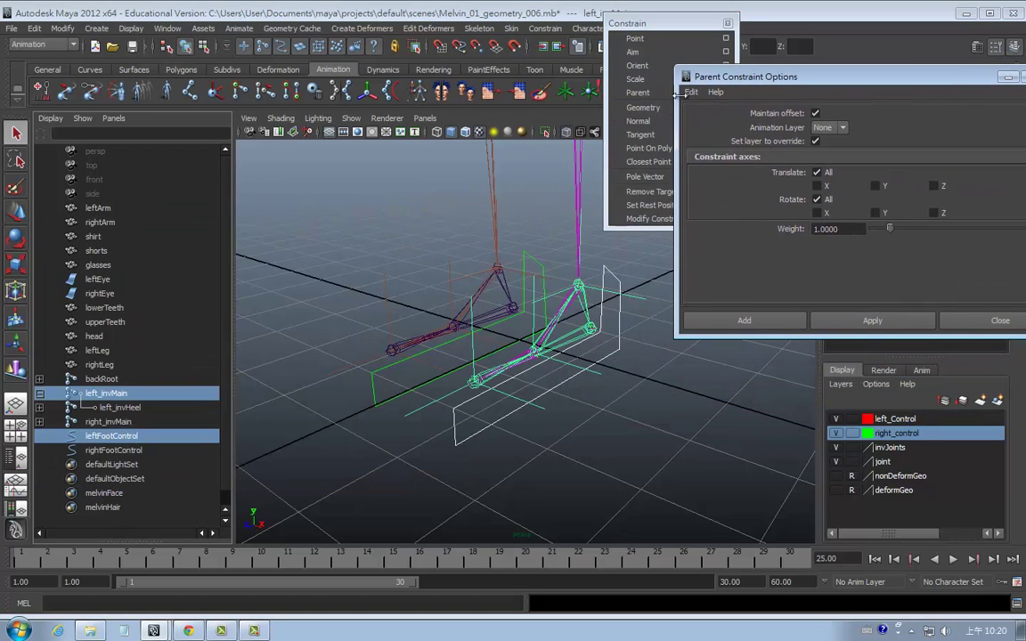
click(691, 92)
click(729, 119)
mouse_move(831, 69)
mouse_down()
mouse_move(831, 123)
mouse_move(828, 109)
mouse_up()
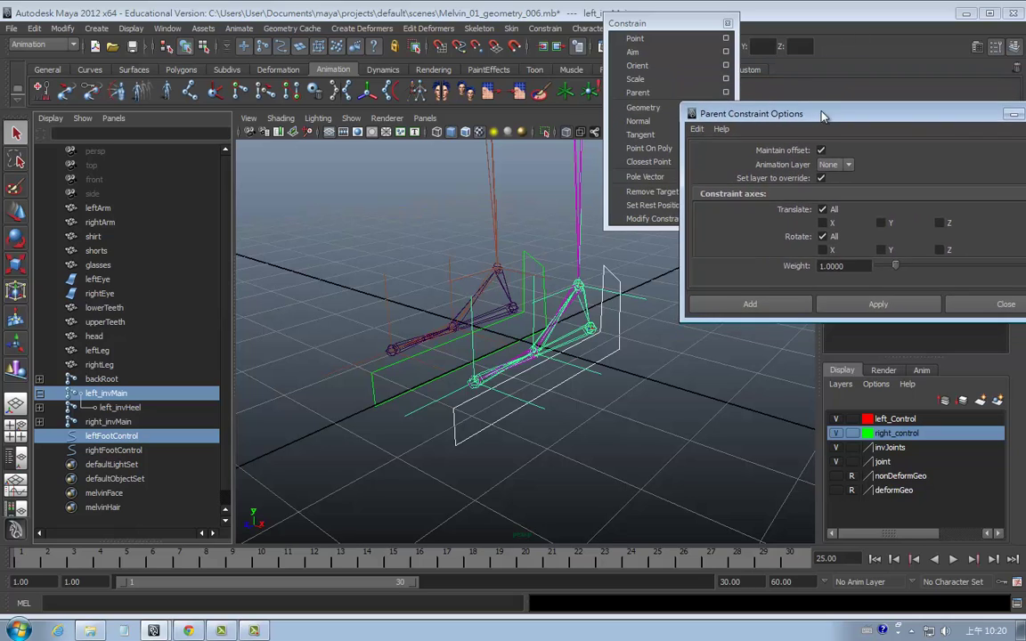
click(721, 289)
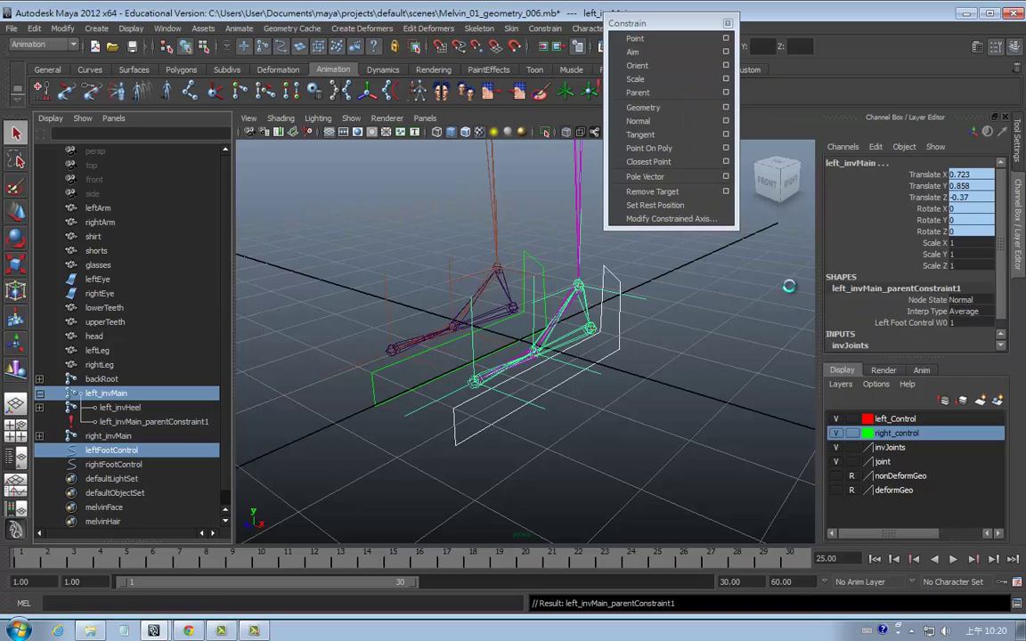
Step: Select rightFootControl and right_invMain, apply a Parent constraint, then clear the selection
click(411, 395)
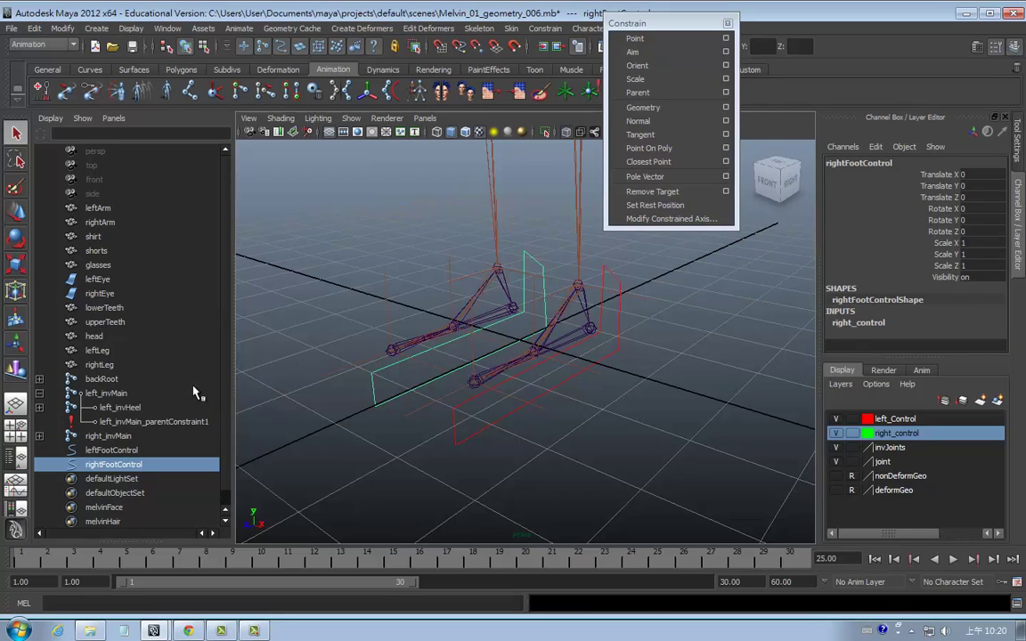
click(39, 437)
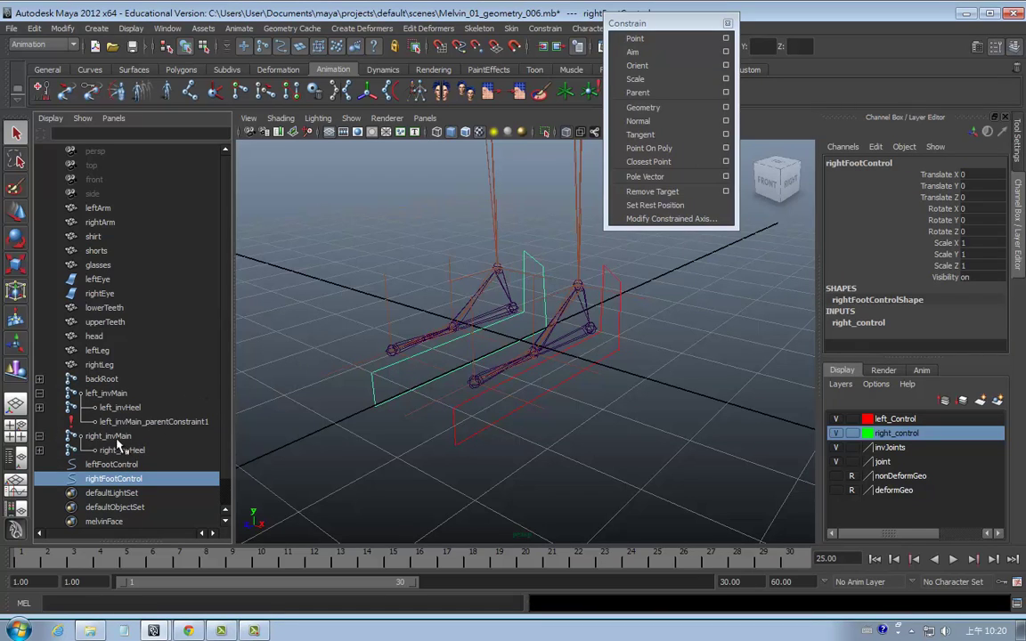
shift+click(40, 450)
scroll(123, 408, down, 3)
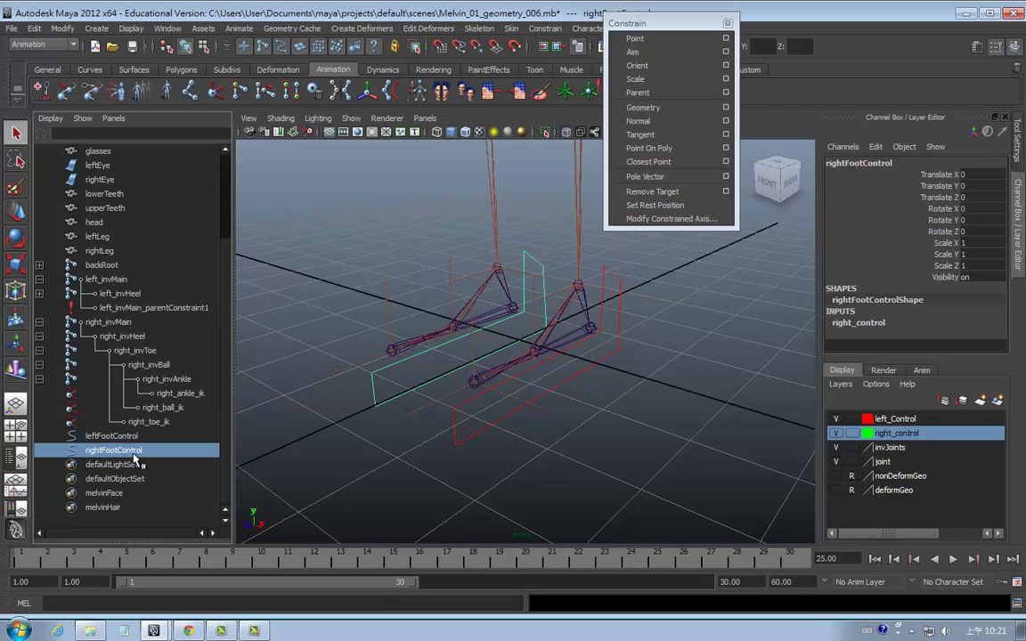
ctrl+click(128, 324)
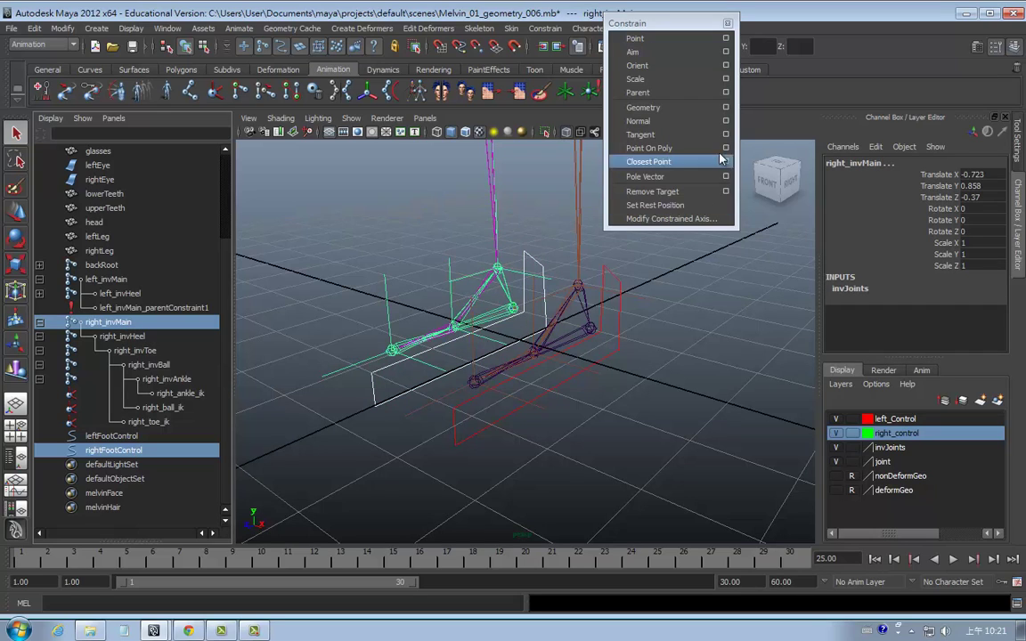
click(674, 96)
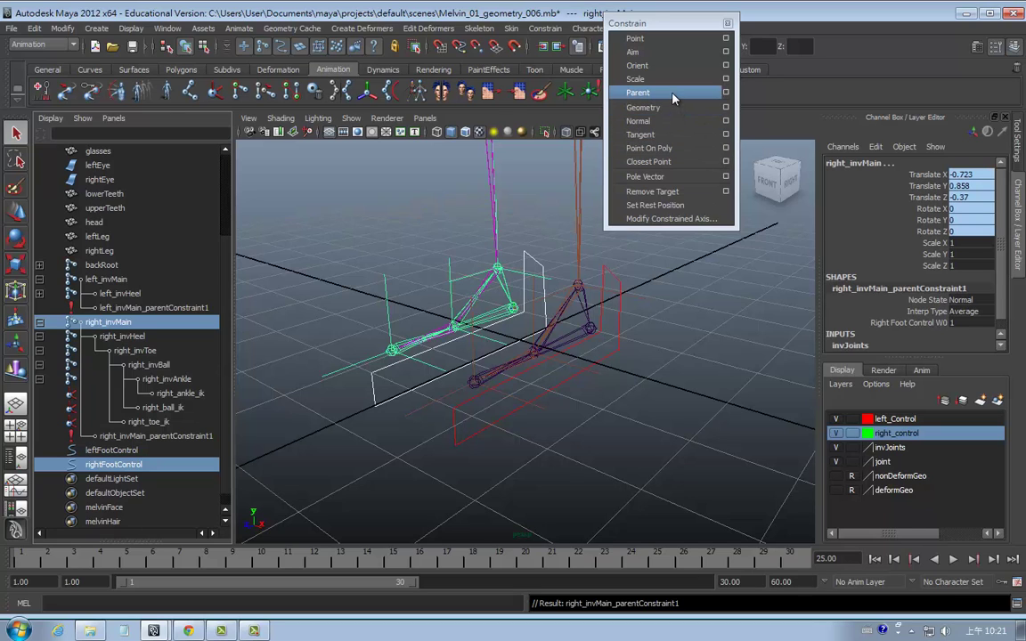
click(727, 94)
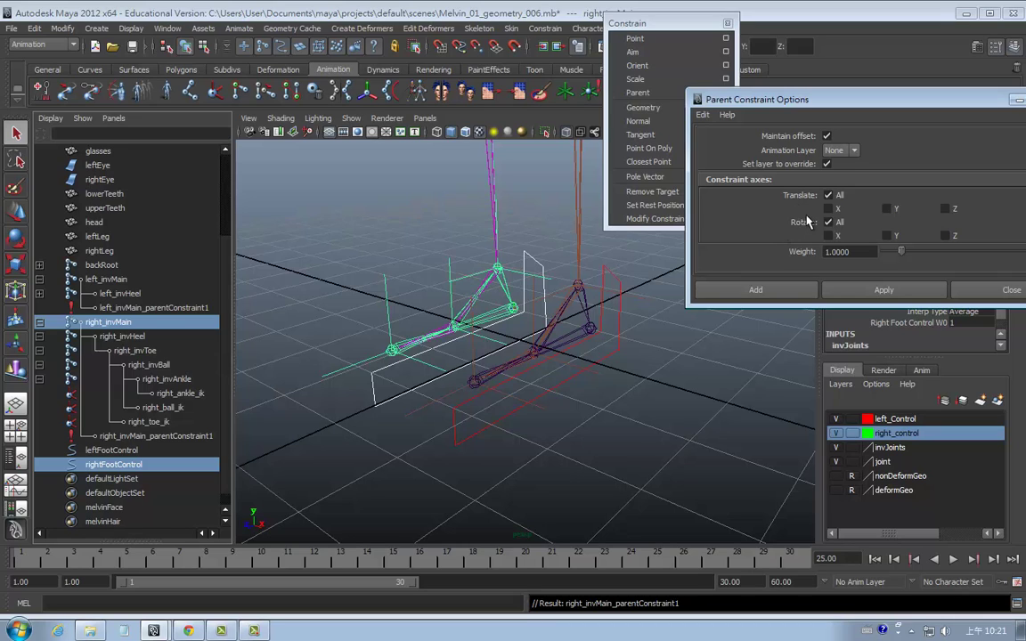
click(767, 293)
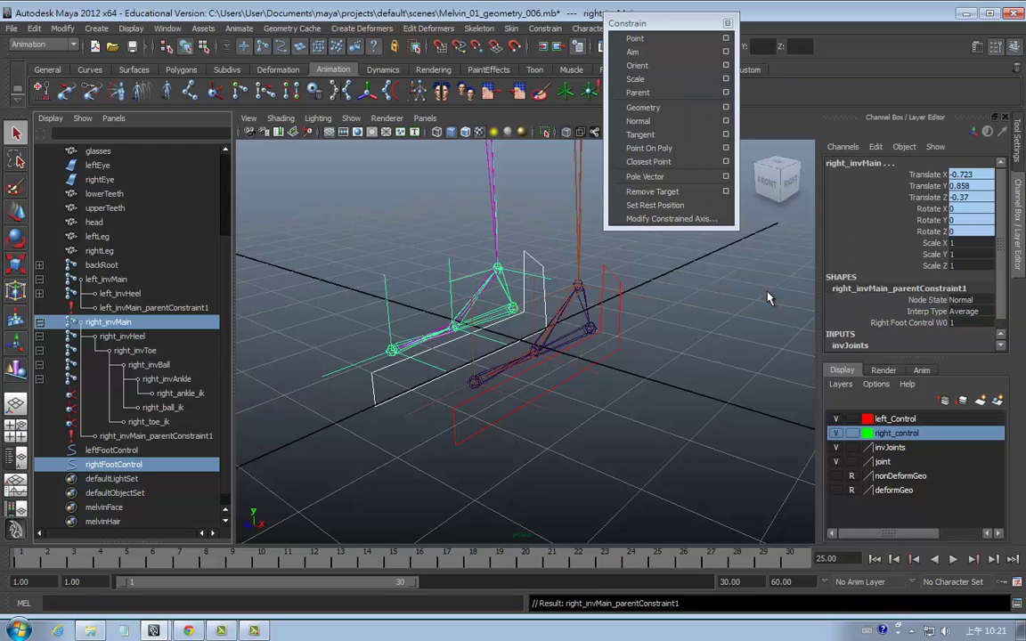
click(634, 355)
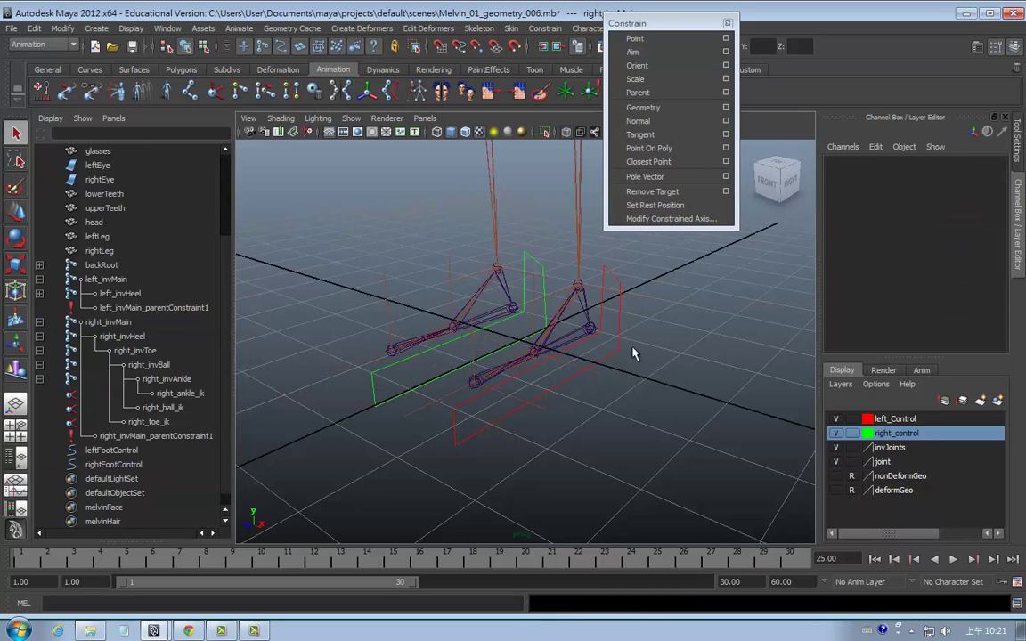
Step: Test-move and rotate leftFootControl, then undo back to its rest pose
click(613, 354)
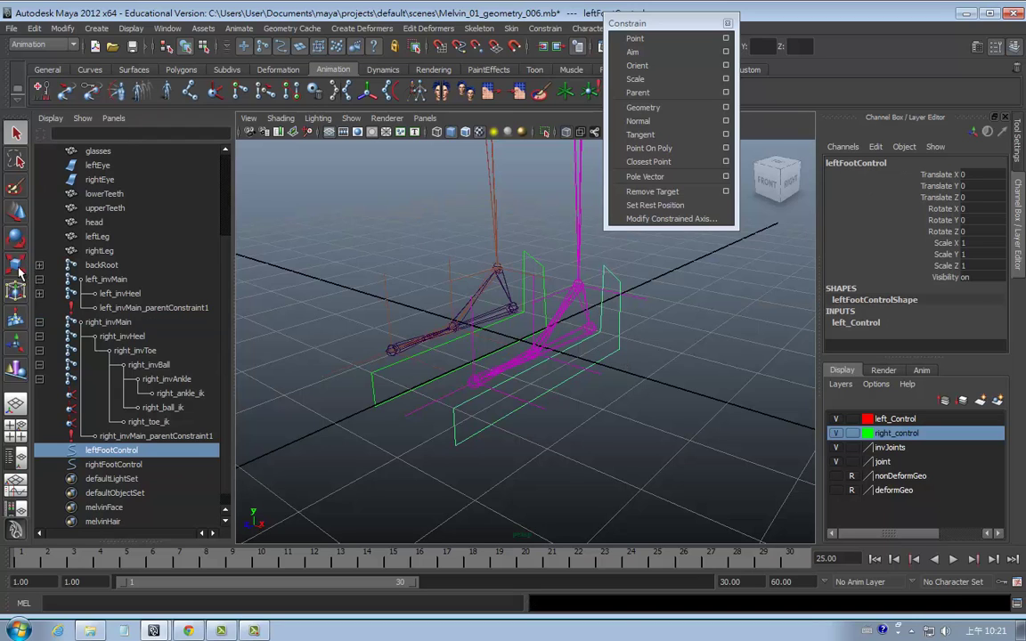
click(18, 214)
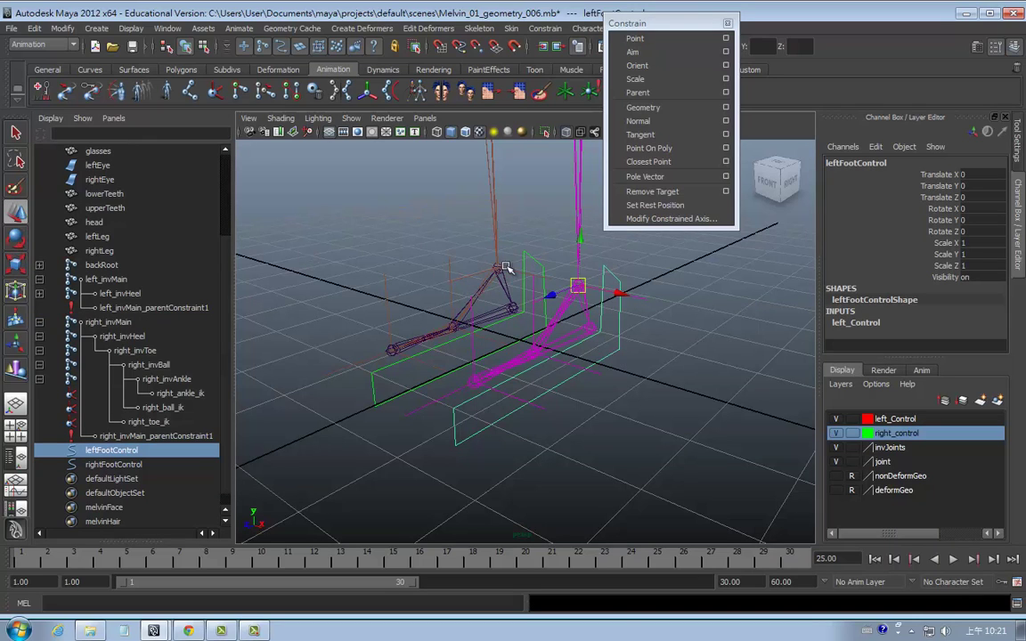
drag(521, 254, 573, 207)
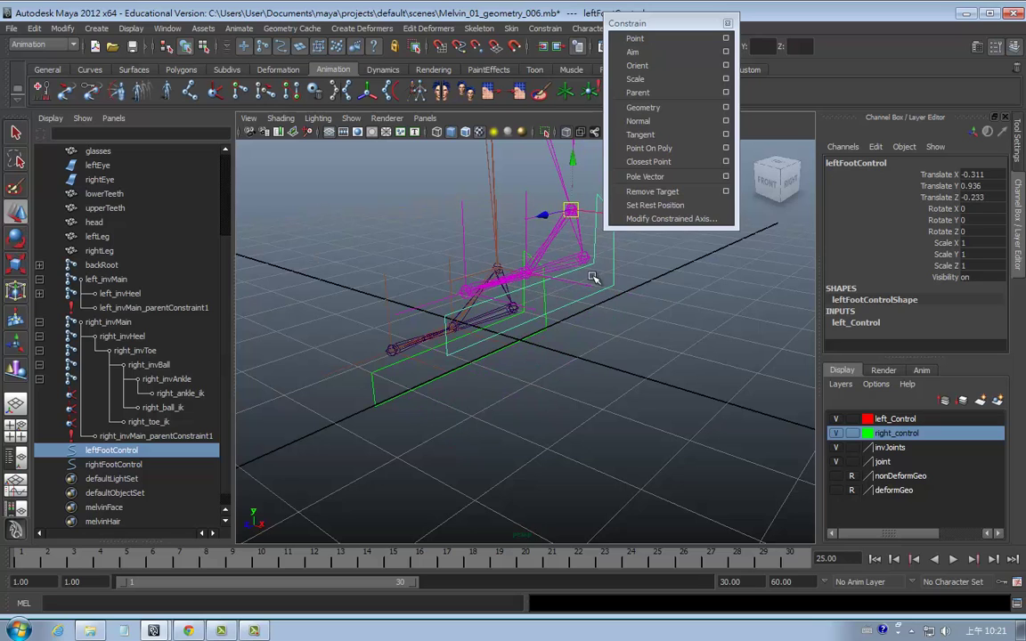
key(e)
drag(568, 233, 535, 226)
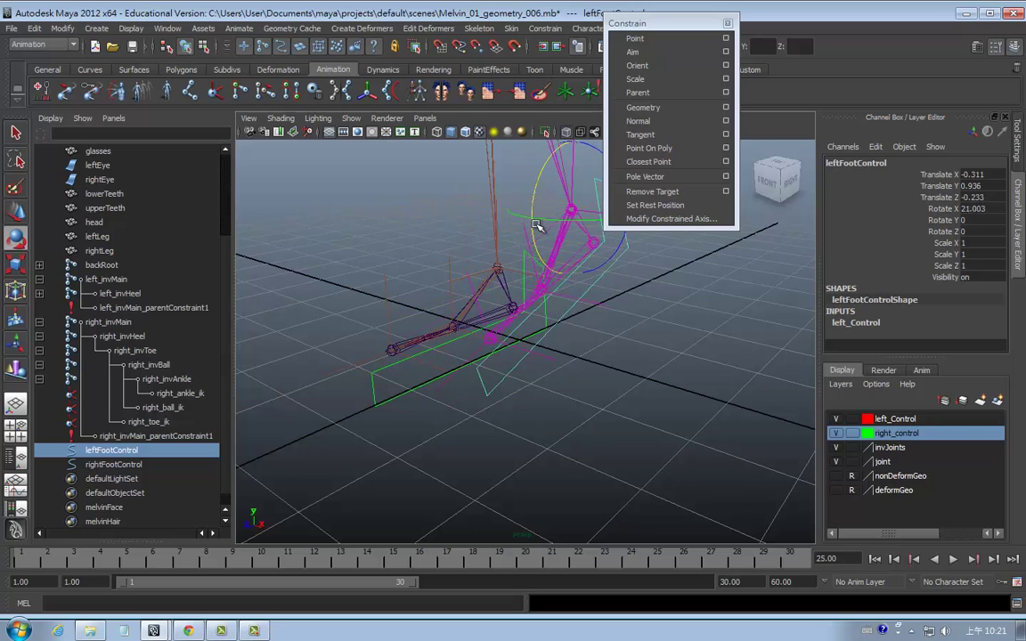
key(ctrl+z)
key(ctrl+z)
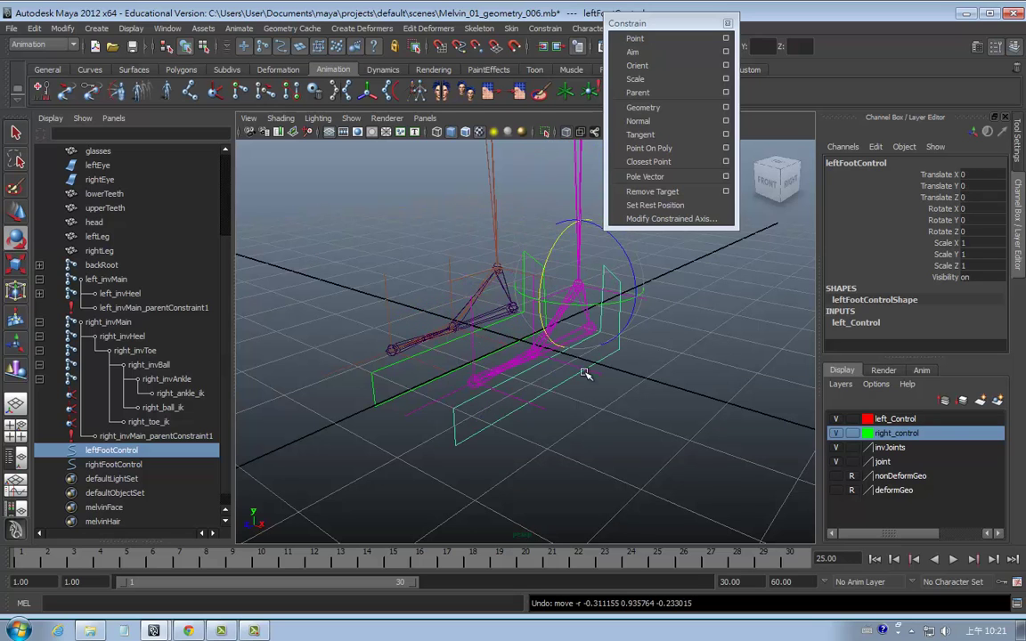
Step: Test-move and rotate rightFootControl, then undo back to its original pose
click(412, 392)
key(w)
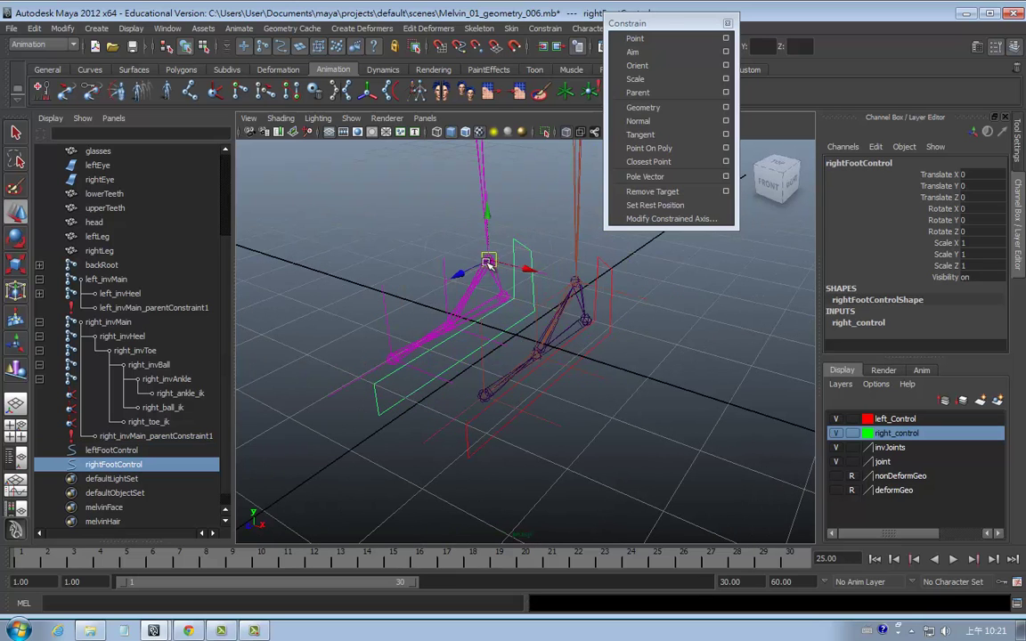
drag(487, 263, 417, 249)
key(e)
drag(367, 197, 389, 229)
drag(412, 276, 428, 270)
key(ctrl+z)
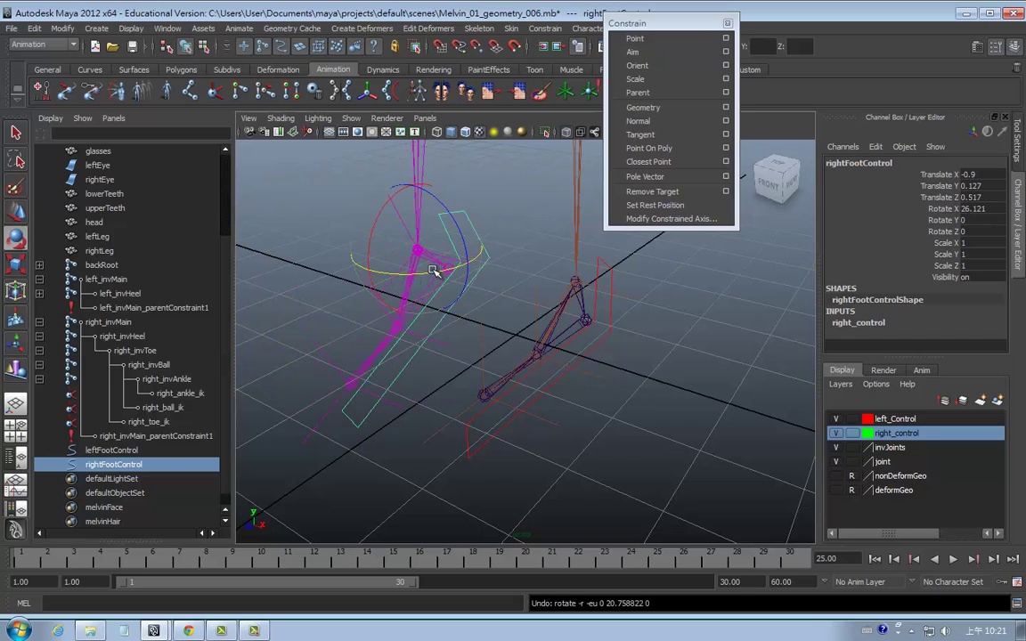
key(ctrl+z)
key(ctrl+z)
Step: Close the floating Constrain panel and clear the selection
mouse_move(547, 428)
alt+mouse_down()
mouse_move(553, 403)
mouse_move(577, 405)
mouse_move(549, 412)
mouse_move(556, 378)
mouse_move(576, 399)
mouse_move(554, 366)
mouse_move(554, 381)
alt+mouse_up()
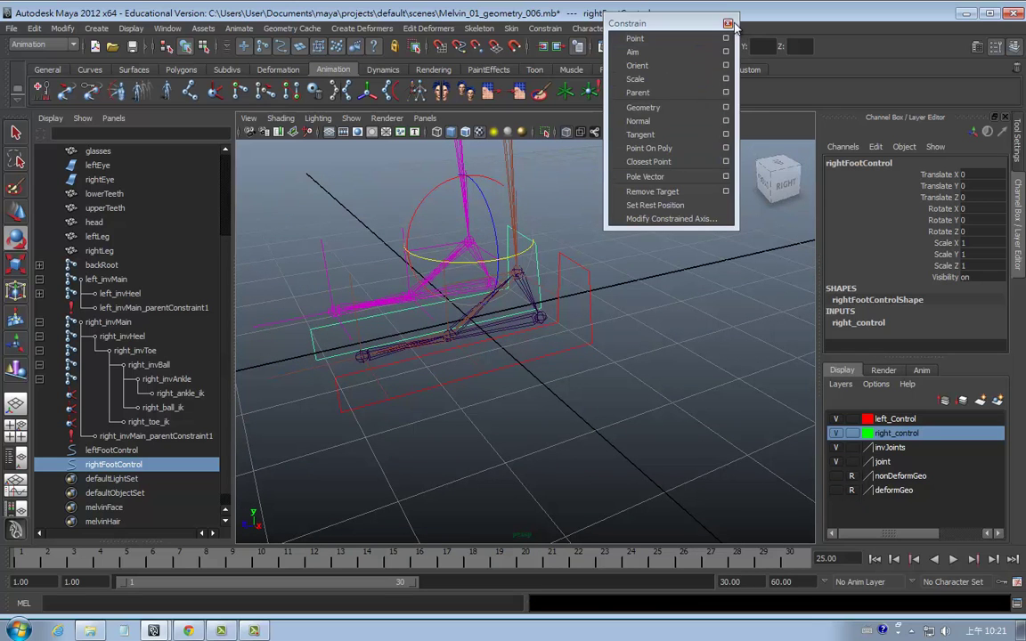
click(727, 24)
mouse_move(692, 227)
alt+mouse_down()
mouse_move(669, 312)
mouse_move(644, 321)
mouse_move(624, 292)
alt+mouse_up()
mouse_move(497, 299)
alt+mouse_down()
mouse_move(565, 328)
mouse_move(659, 340)
mouse_move(657, 362)
alt+mouse_up()
click(659, 341)
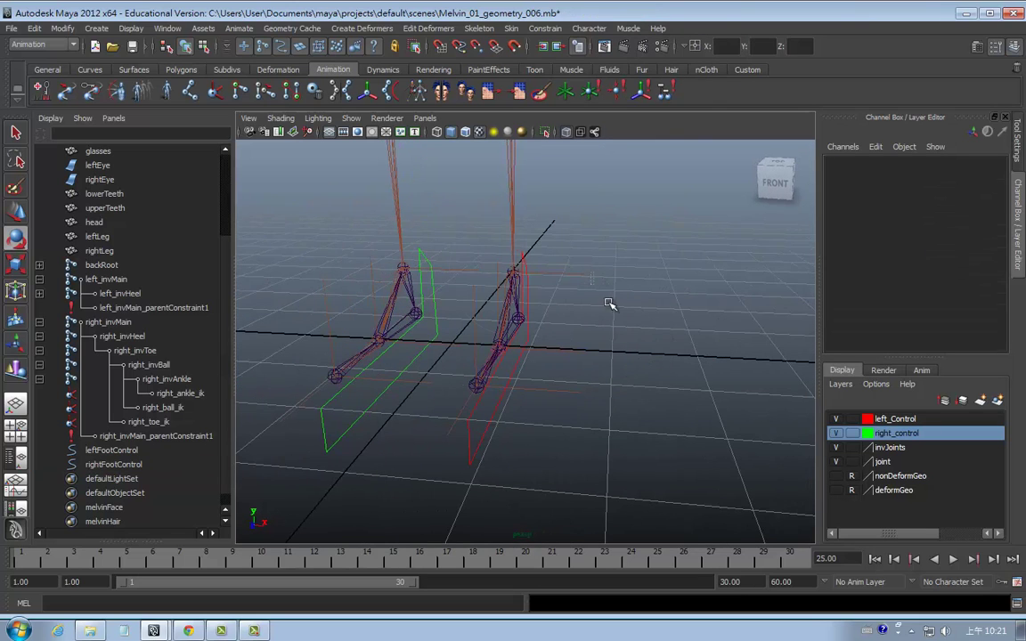
Step: Put the IK handles of both feet on a new display layer
drag(609, 304, 579, 267)
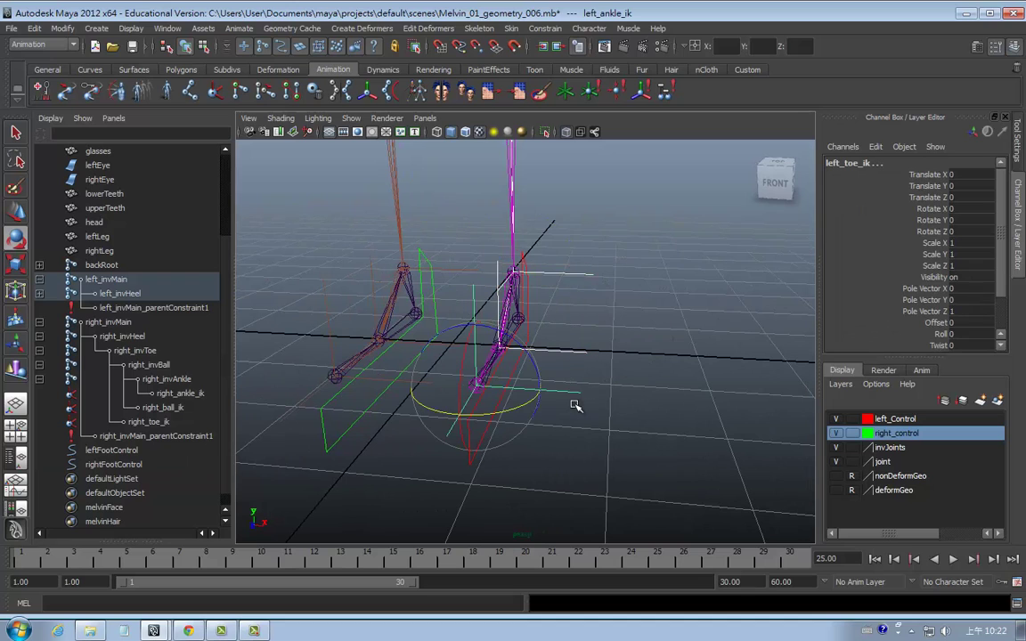
mouse_move(508, 369)
alt+mouse_down()
mouse_move(433, 317)
mouse_move(469, 424)
alt+mouse_up()
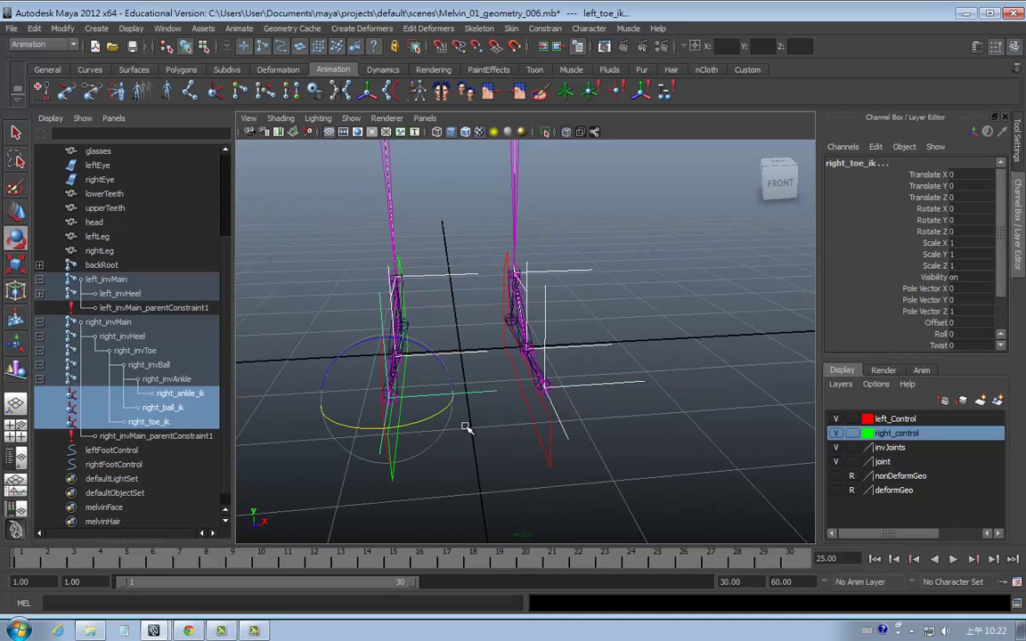
click(997, 401)
Step: Rename the new layer 'untouchable', set it to Template with magenta colour, and save
double_click(873, 417)
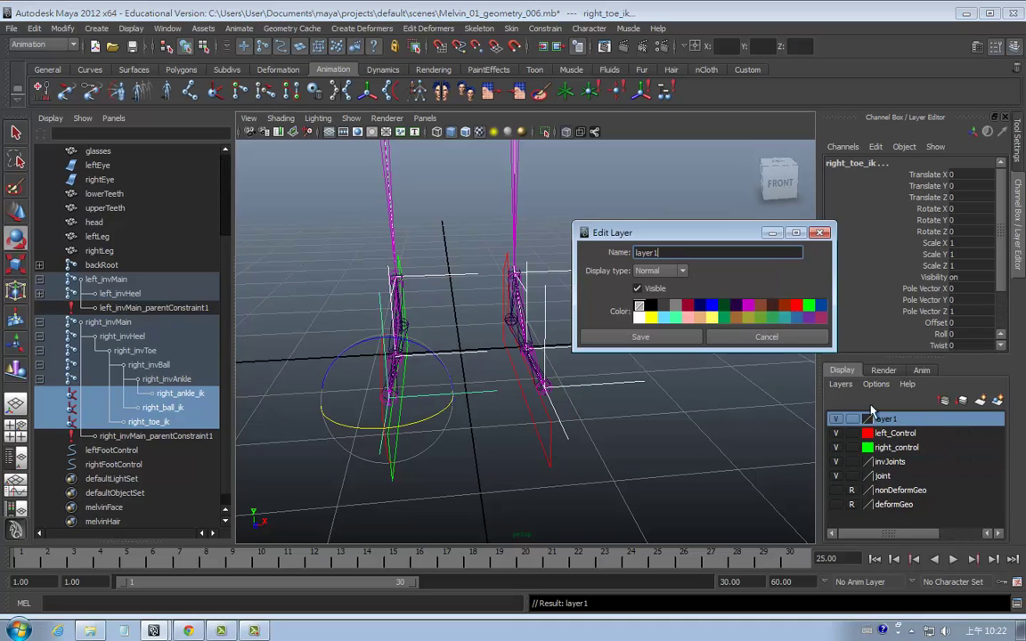
drag(656, 252, 609, 249)
text(untouchab)
text(le)
click(657, 271)
click(655, 293)
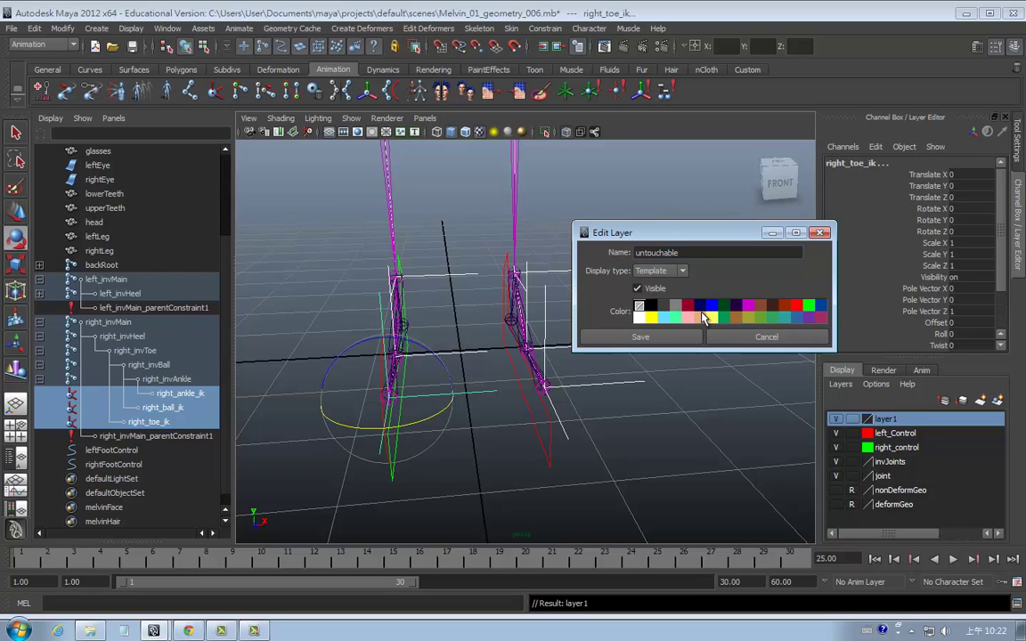
click(751, 307)
click(641, 338)
alt+drag(714, 350, 589, 401)
click(653, 366)
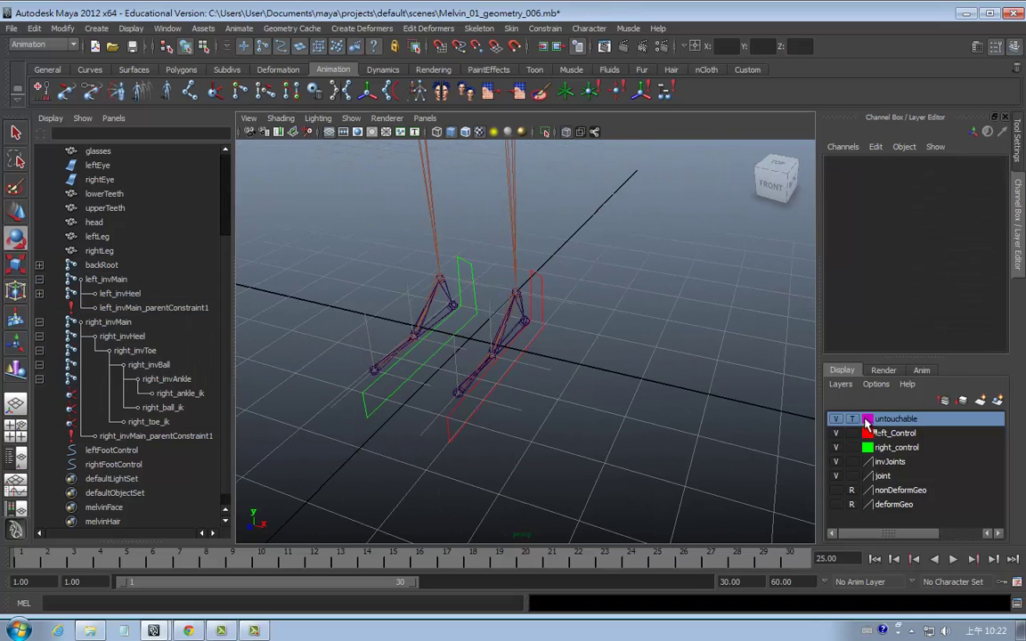
Step: Set the untouchable layer to Reference, hide it, then select leftFootControl
click(851, 419)
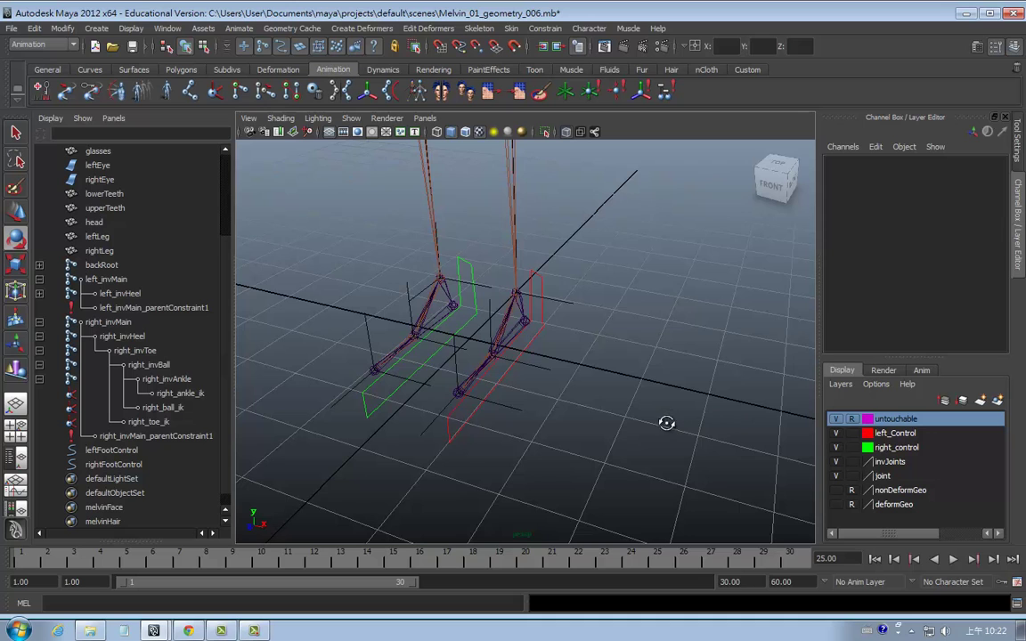
alt+drag(667, 423, 682, 421)
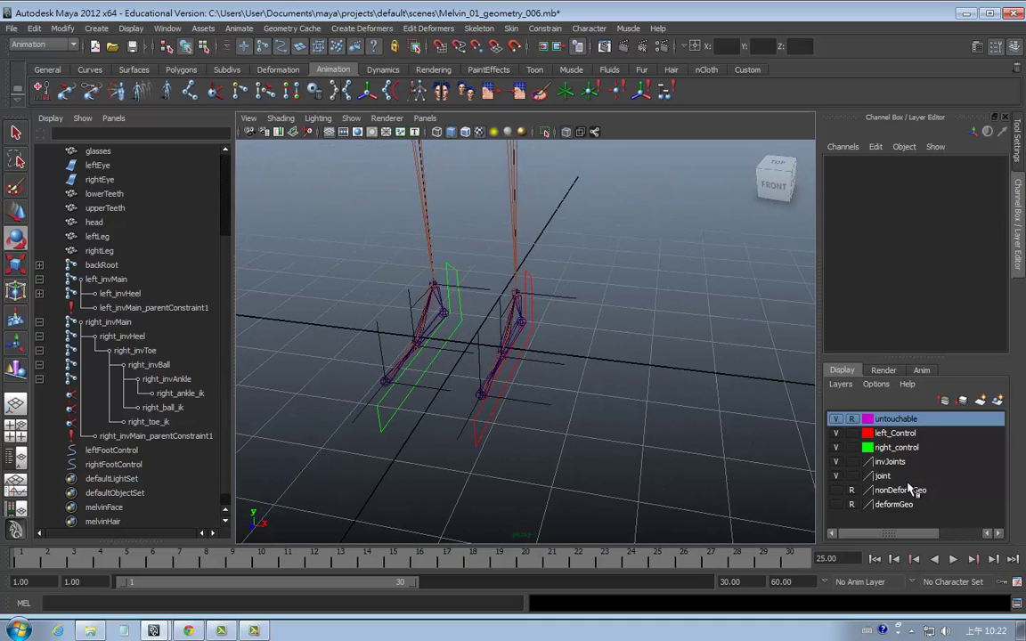
mouse_move(593, 472)
alt+mouse_down()
mouse_move(641, 457)
mouse_move(610, 469)
mouse_move(517, 469)
mouse_move(493, 449)
alt+mouse_up()
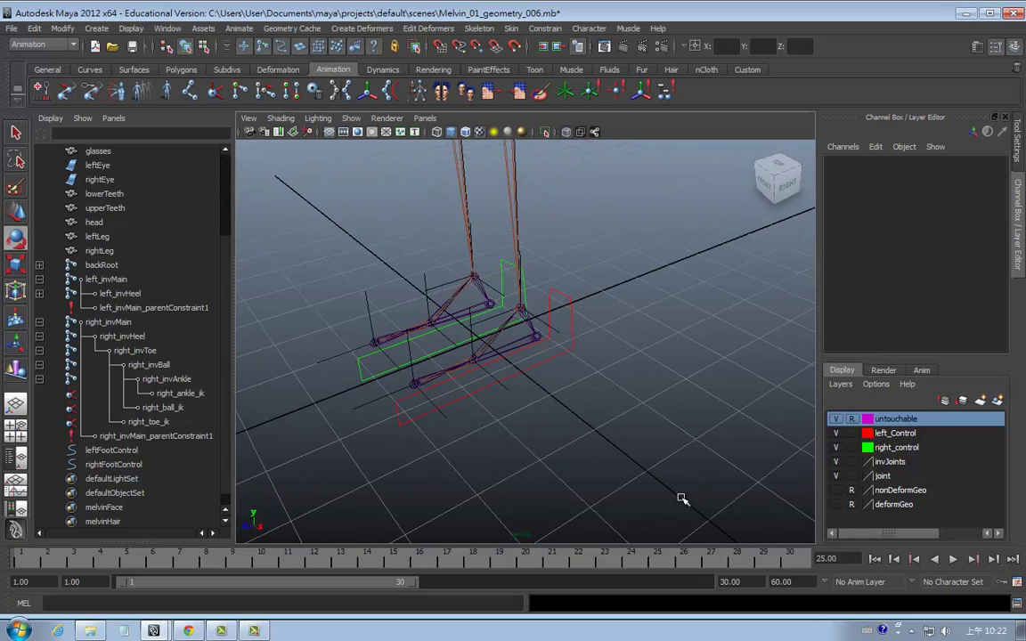
click(835, 418)
mouse_move(624, 392)
alt+mouse_down()
mouse_move(699, 365)
mouse_move(591, 424)
alt+mouse_up()
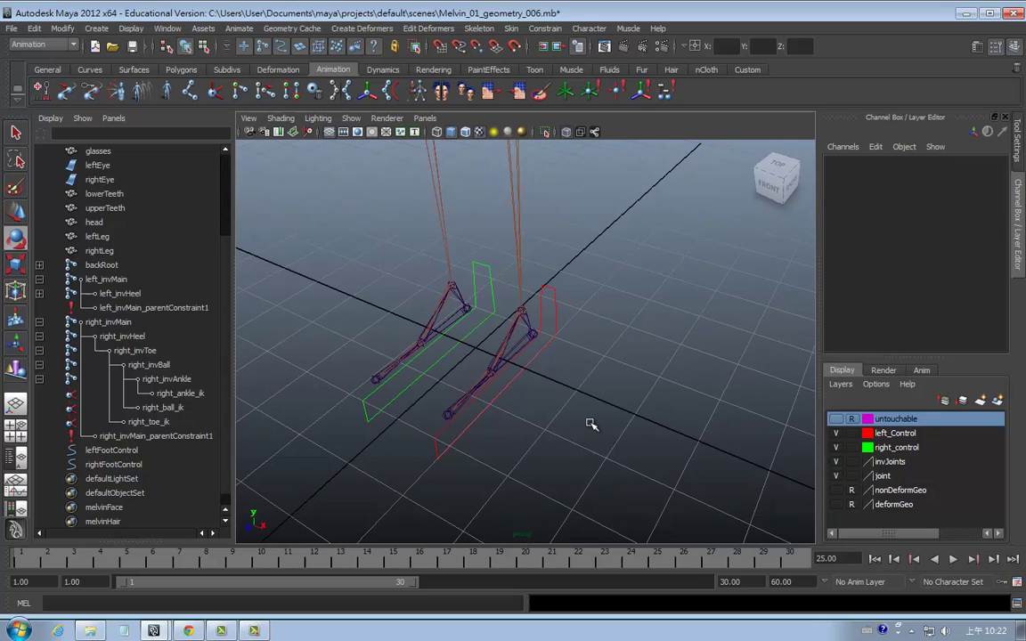
click(553, 314)
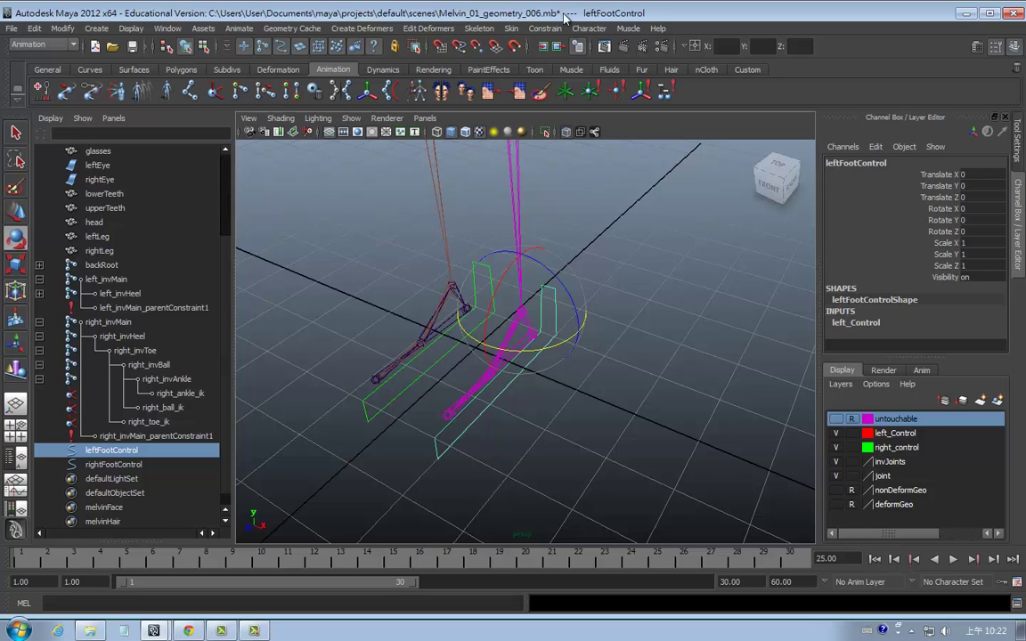
Step: Reselect leftFootControl and tear the Modify menu off into a floating panel
click(601, 412)
click(522, 379)
click(875, 147)
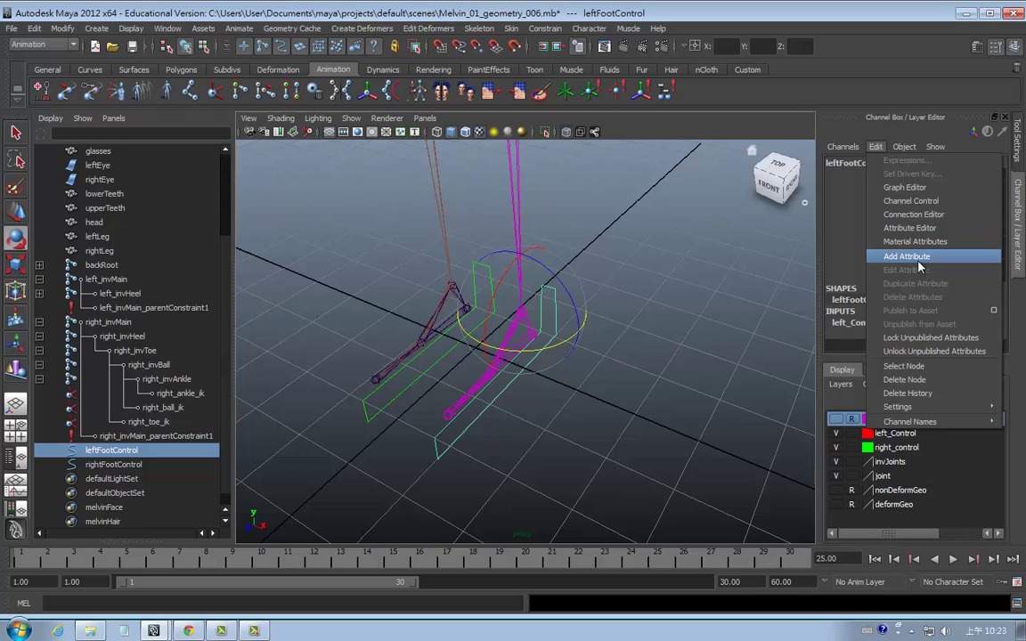
click(908, 256)
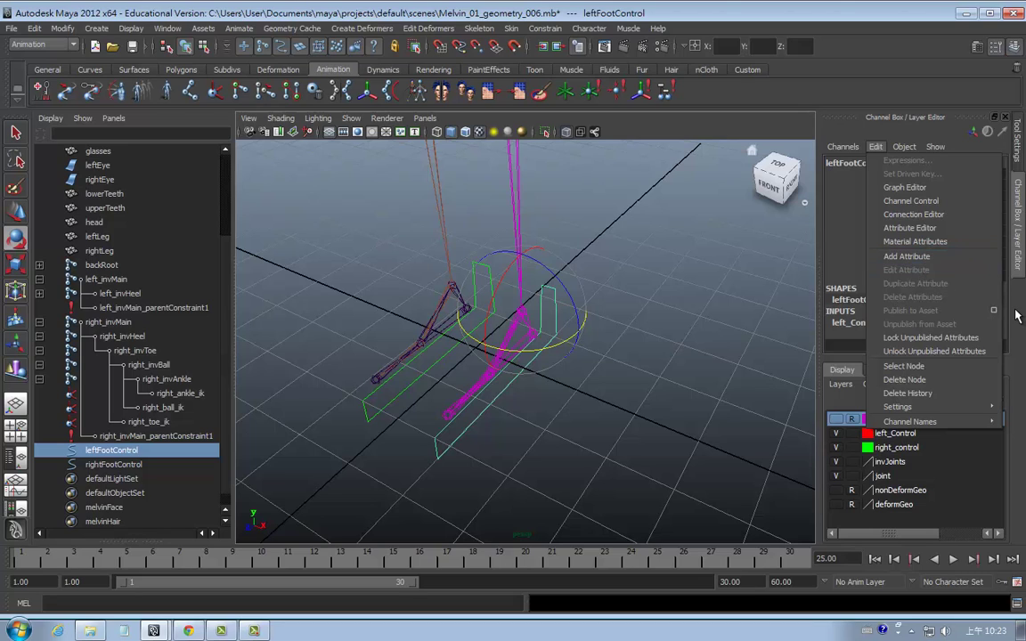
click(62, 28)
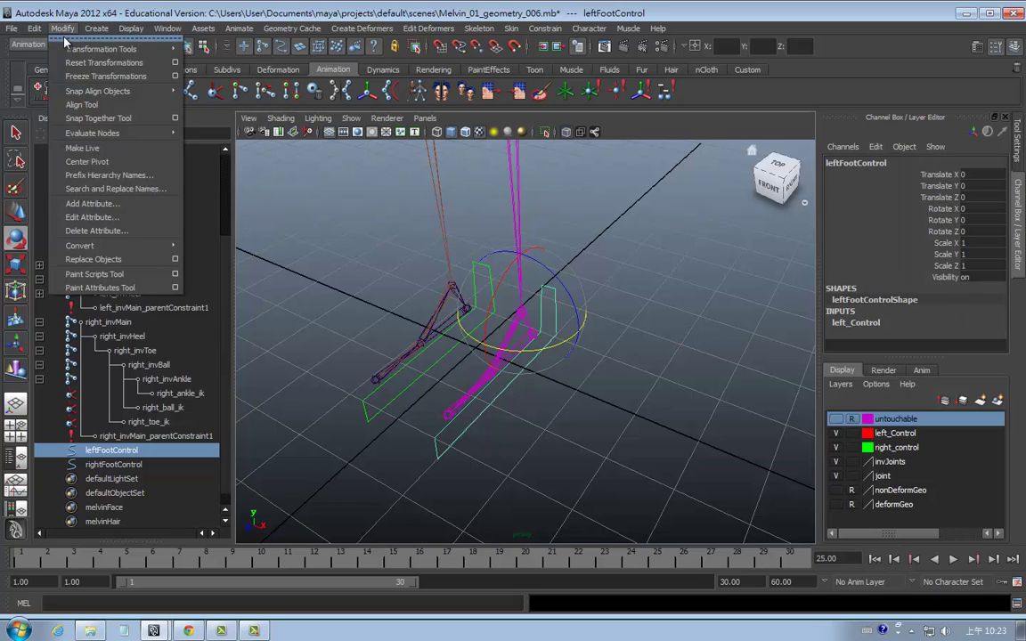
click(64, 39)
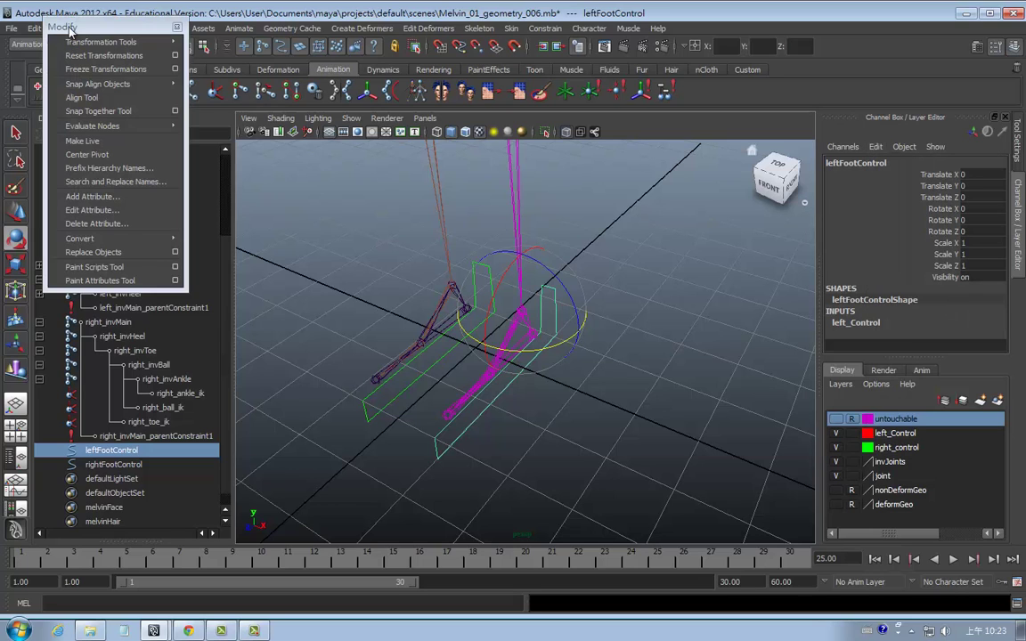
Step: Open Add Attribute for leftFootControl, enter Heel_Rot_X as the long name, and move the dialog left
click(116, 208)
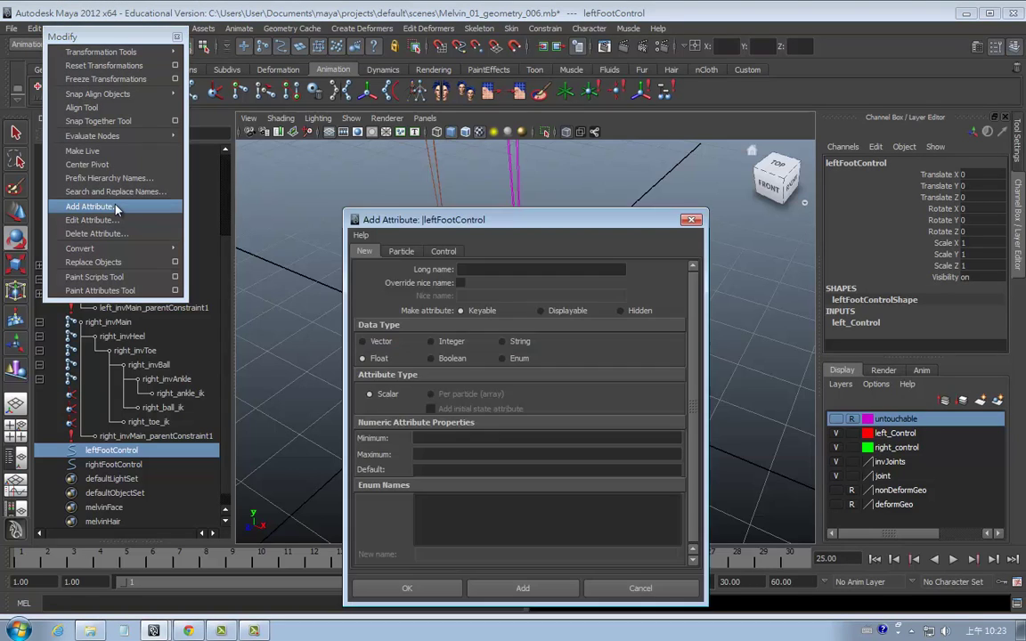
drag(508, 229, 525, 169)
click(490, 209)
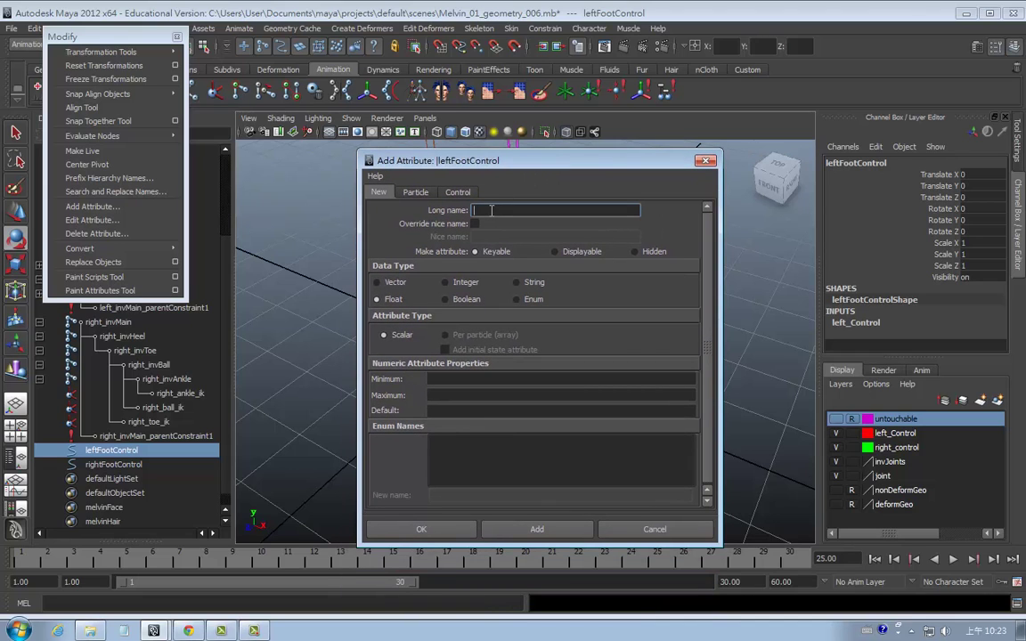
text(Heel_)
text( Rot)
text(_Rot_)
text(X)
double_click(492, 210)
drag(464, 158, 184, 153)
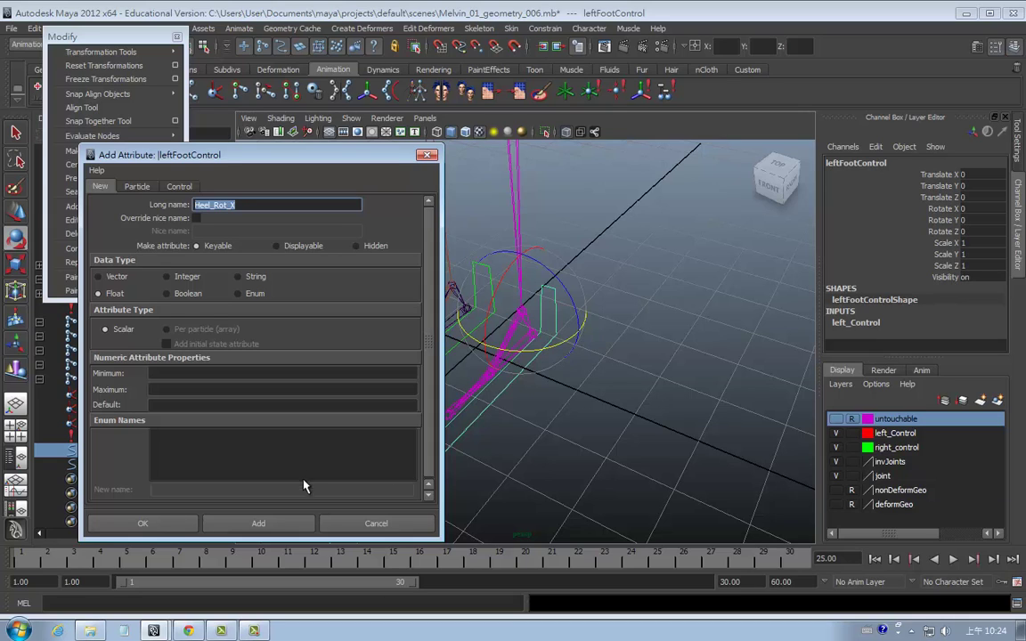
Step: Add the float attributes Heel_Rot_X, Heel_Rot_Y and Heel_Rot_Z to leftFootControl
click(283, 523)
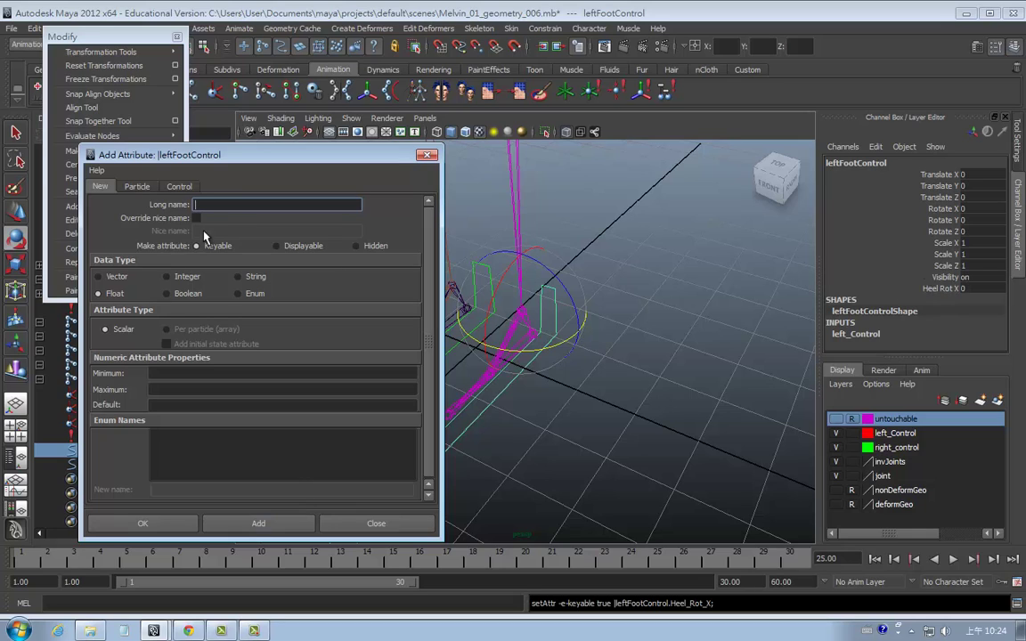
text(Heel_Rot_X)
key(BackSpace)
text(Y)
click(245, 524)
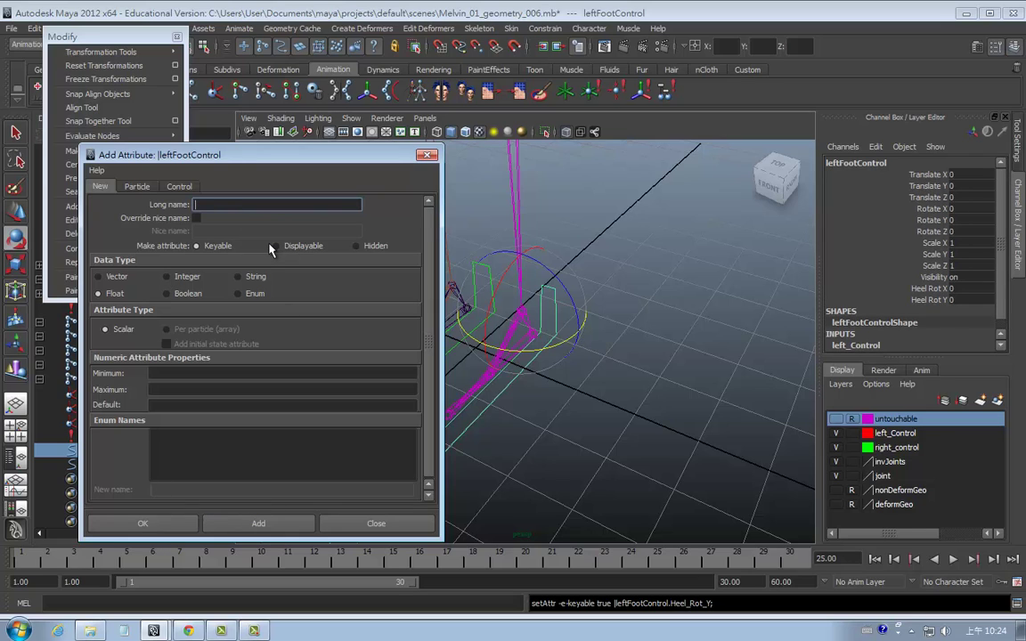
text(Heel_Rot_X)
key(BackSpace)
text(Z)
click(267, 524)
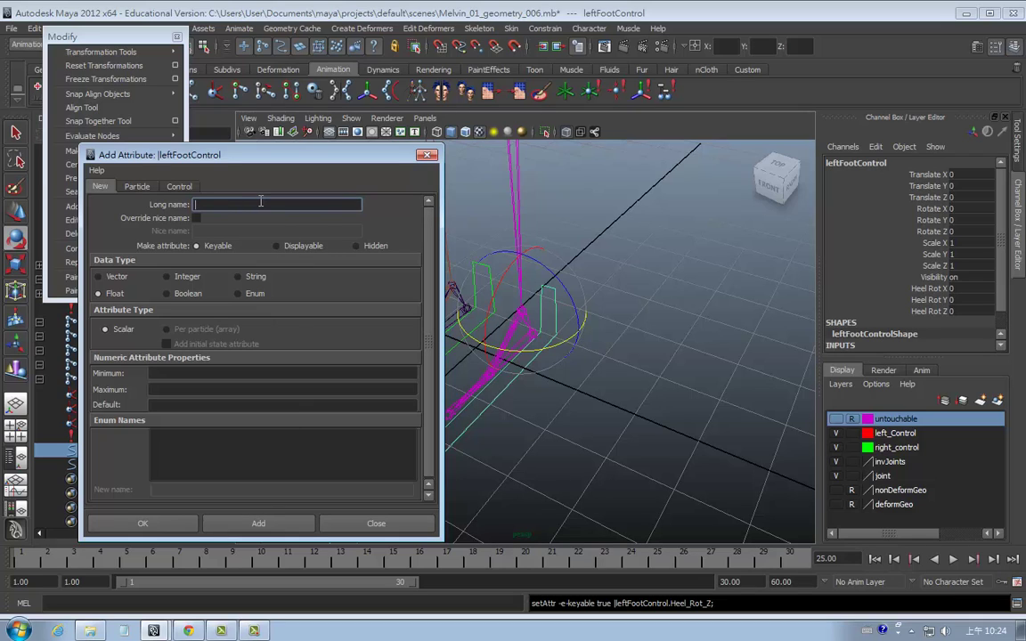
Step: Add Ball_Rot, Toe_Rot_X, Toe_Rot_Y and Toe_Rot_Z, then enlarge the Channel Box to show them
text(Ball)
text(_Rot)
click(267, 522)
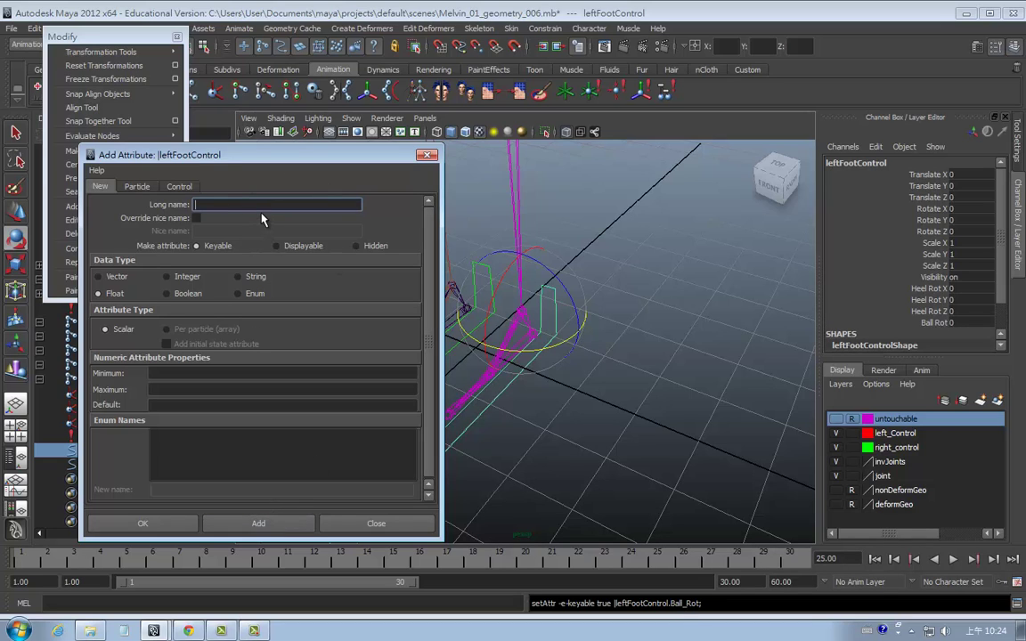
text(Toe)
text(_Rot)
text(_X)
click(258, 522)
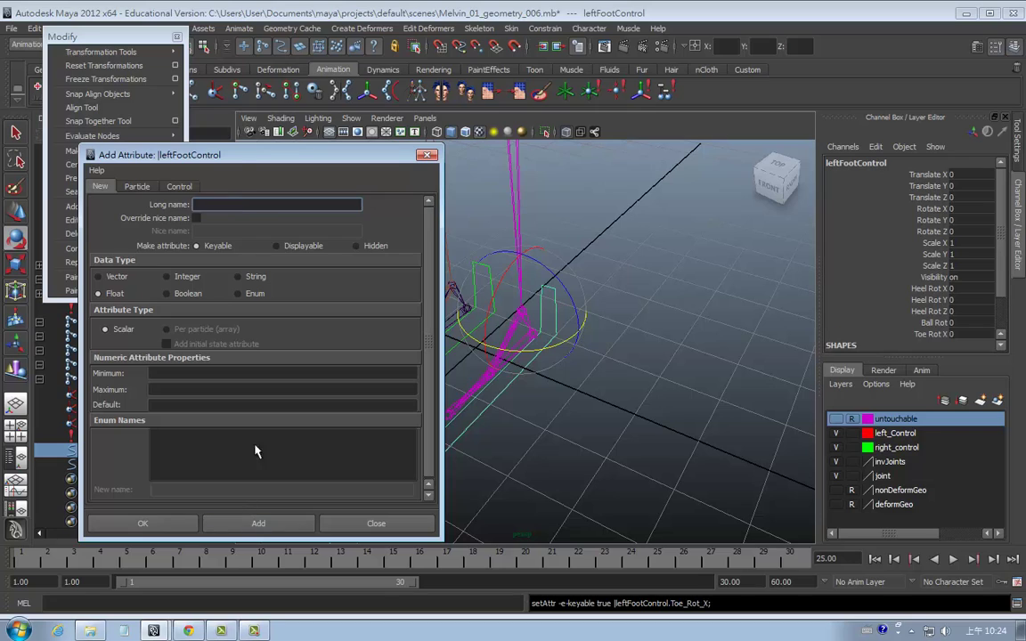
text(Toe_Rot_)
text(Y)
click(267, 523)
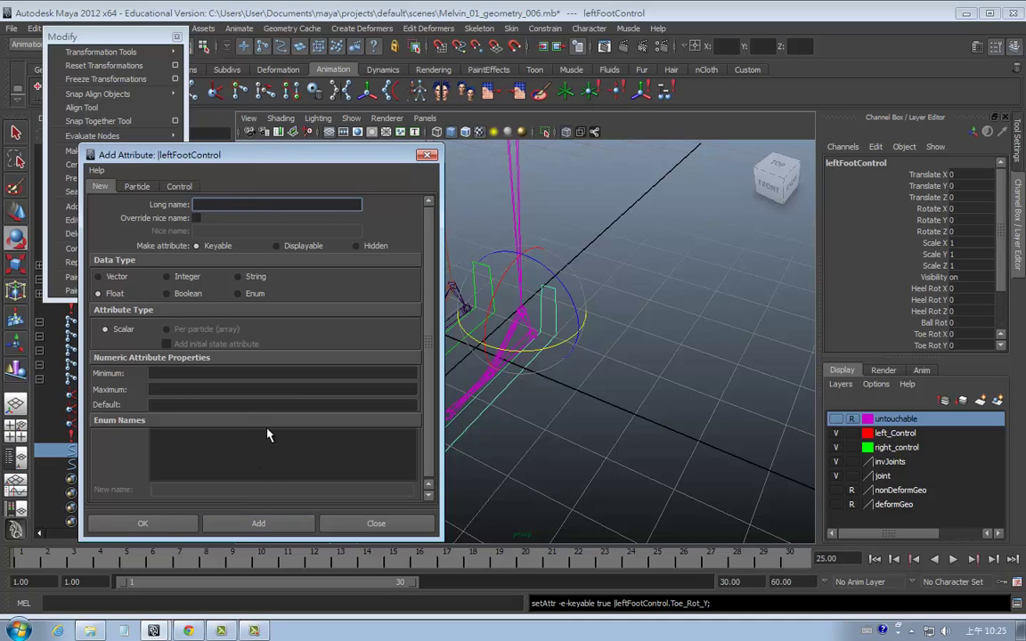
text(Toe_Rot_X)
click(284, 524)
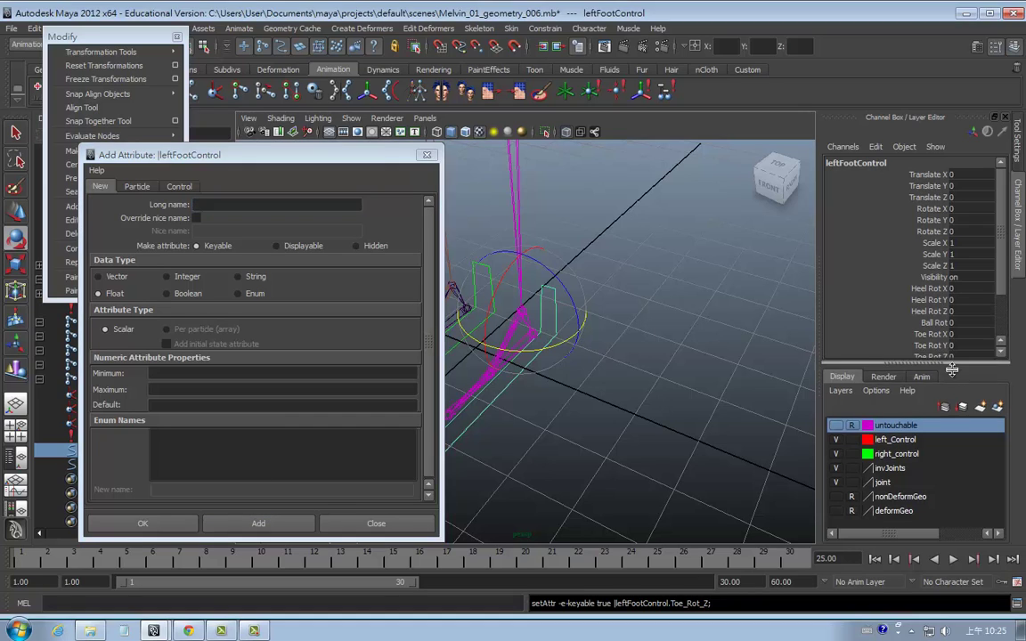
drag(949, 356, 948, 405)
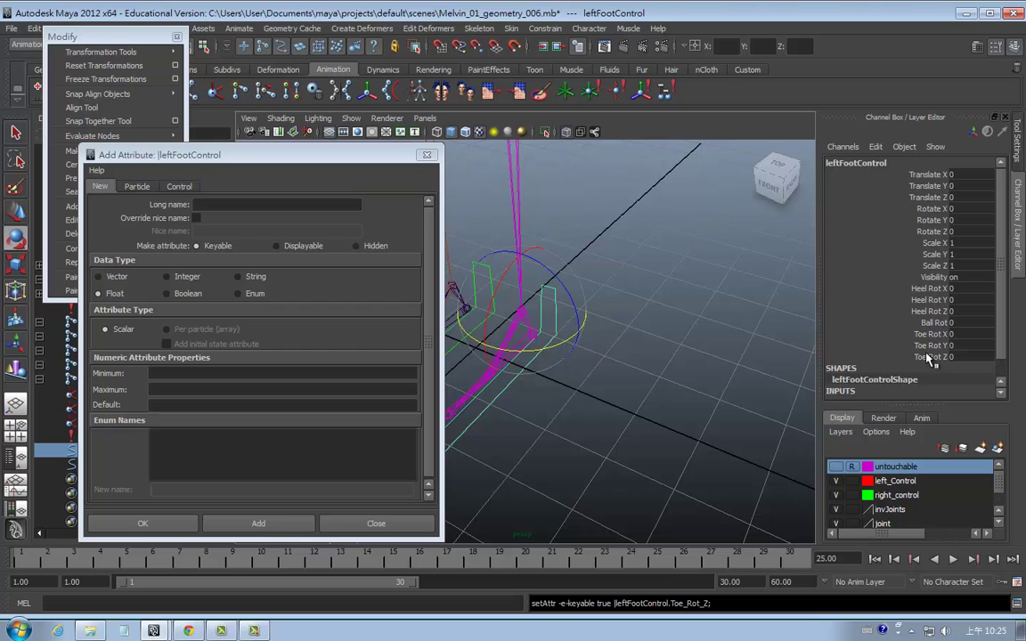
Step: Orbit around the foot rig from the side, then select the right foot control curve
alt+drag(610, 301, 580, 322)
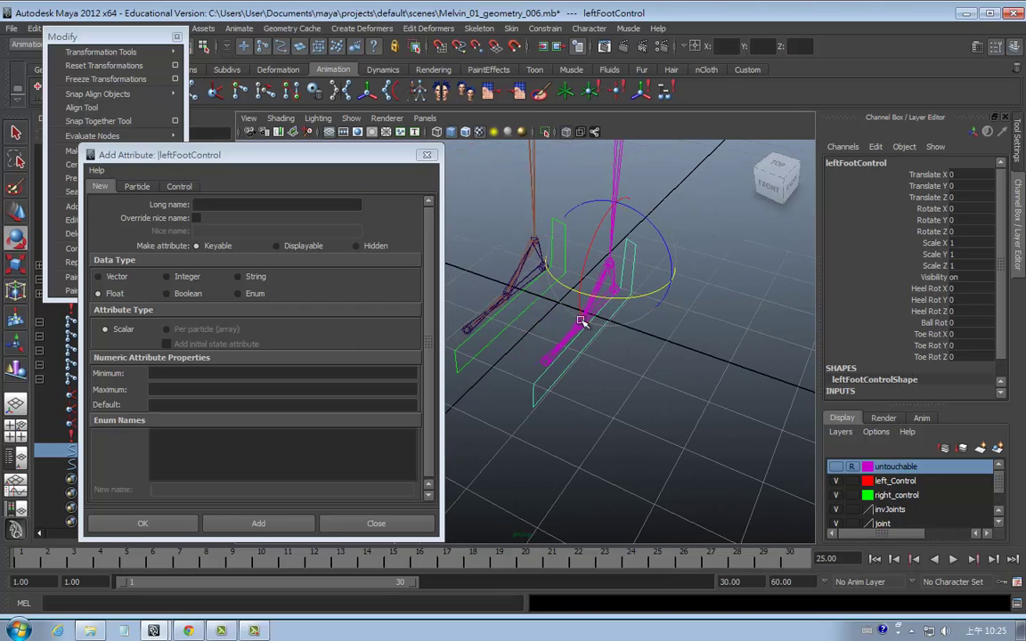
alt+drag(634, 344, 545, 327)
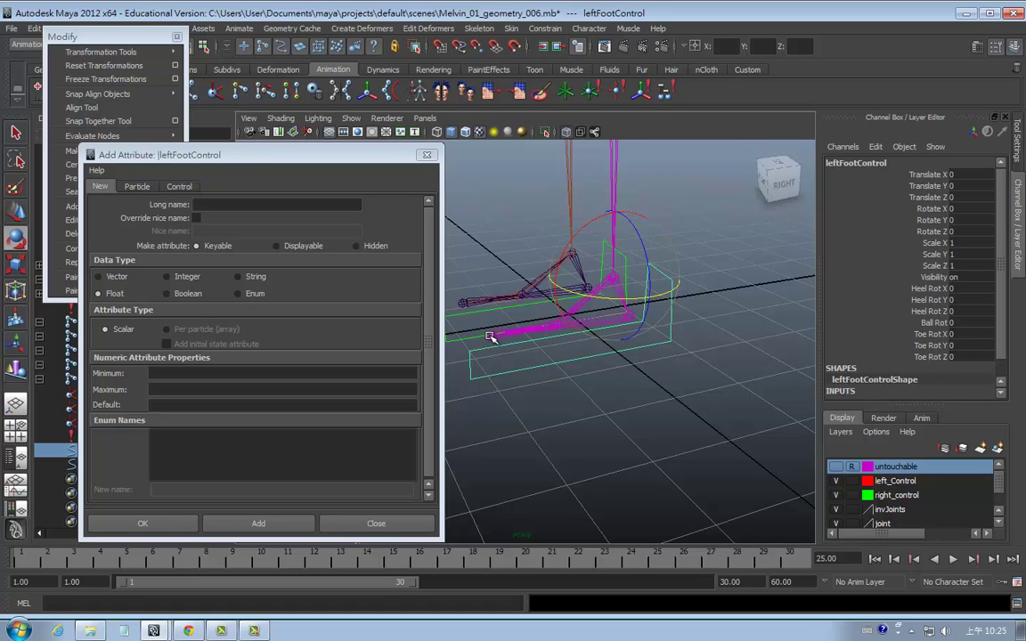
mouse_move(539, 348)
alt+mouse_down()
mouse_move(649, 387)
mouse_move(601, 377)
alt+mouse_up()
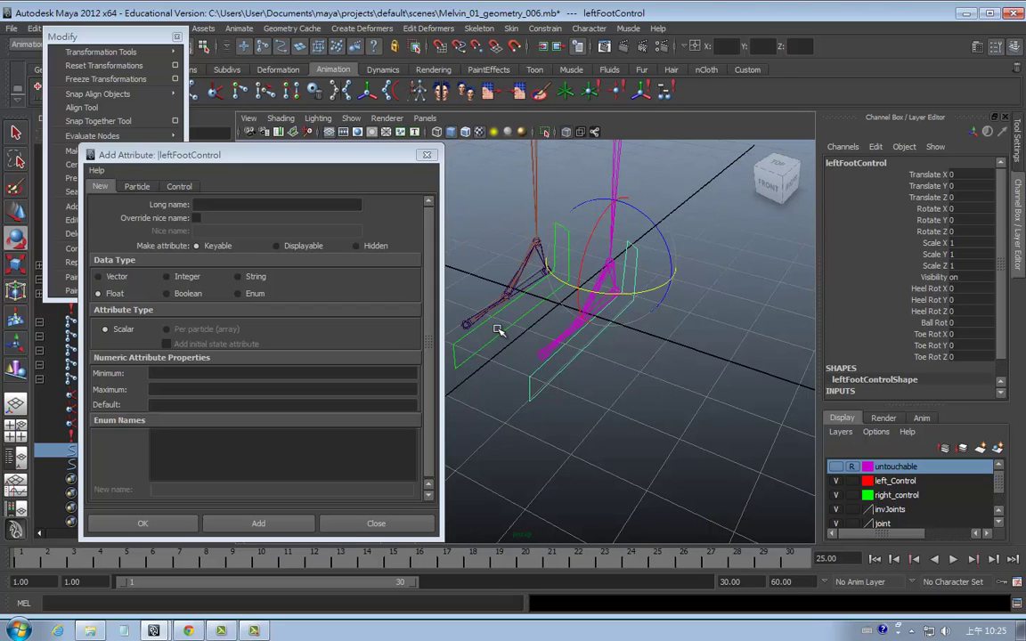
click(461, 310)
Step: Add Heel_Rot_X, Heel_Rot_Y and Heel_Rot_Z attributes to rightFootControl
click(224, 205)
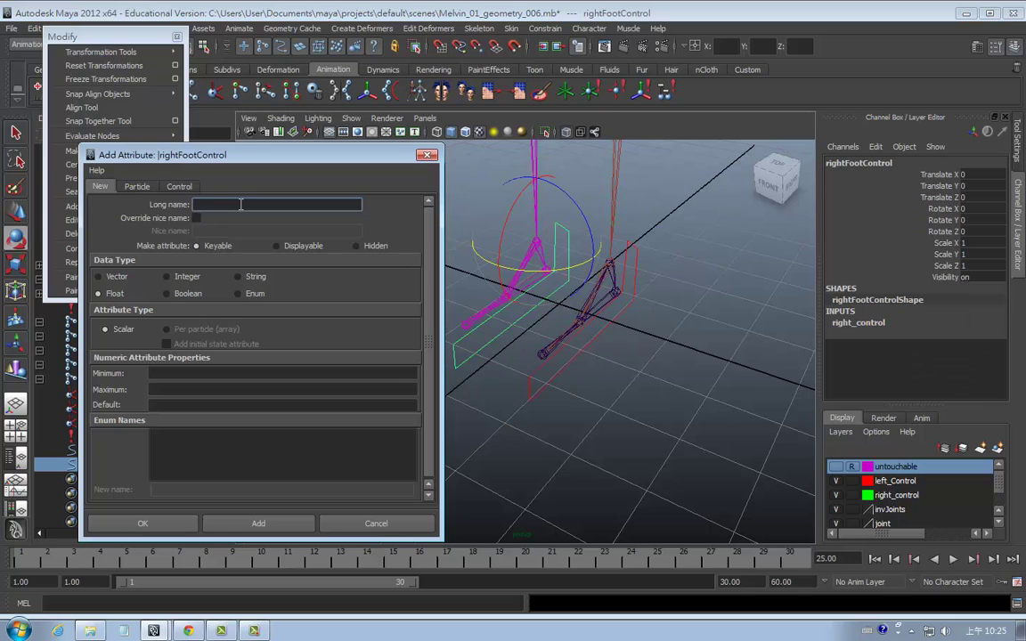
text(Heel)
text(_)
text(Rot_x)
drag(232, 205, 118, 207)
key(ctrl+c)
click(258, 523)
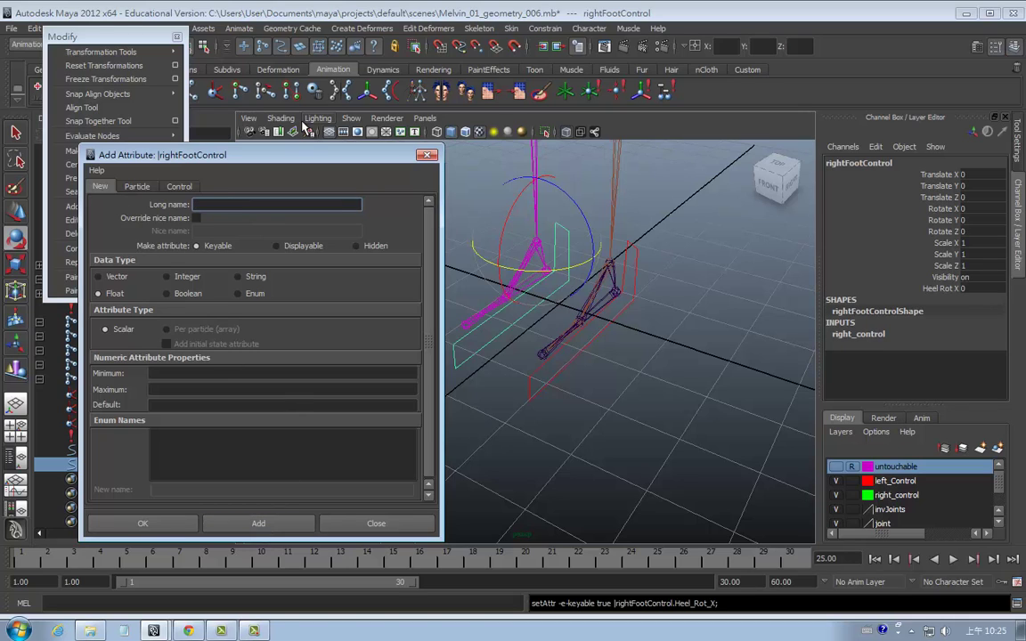
key(ctrl+v)
text(Y)
click(250, 523)
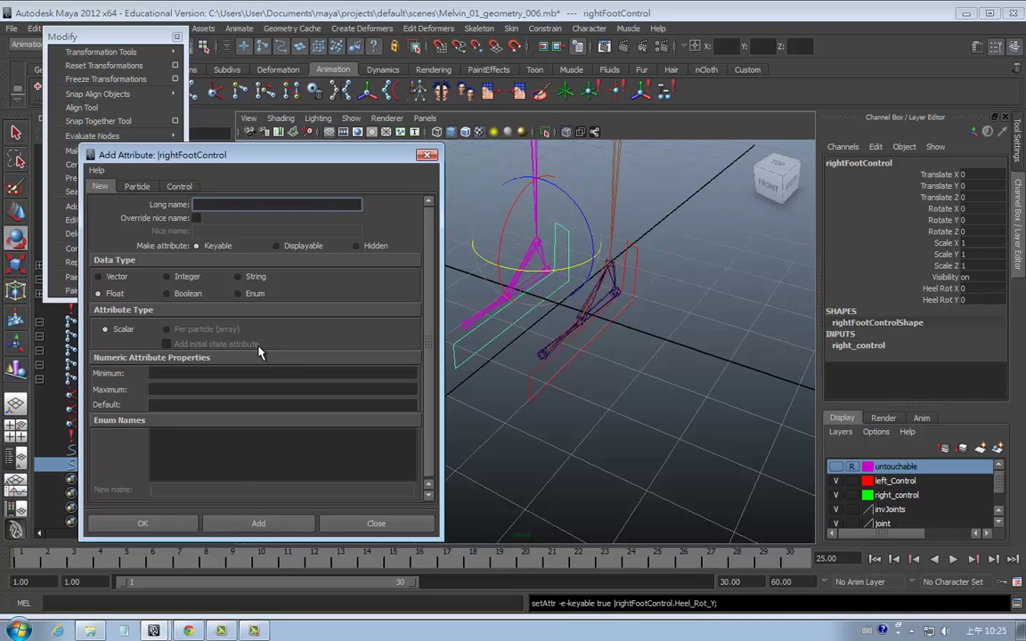
key(ctrl+v)
text(Z)
click(284, 523)
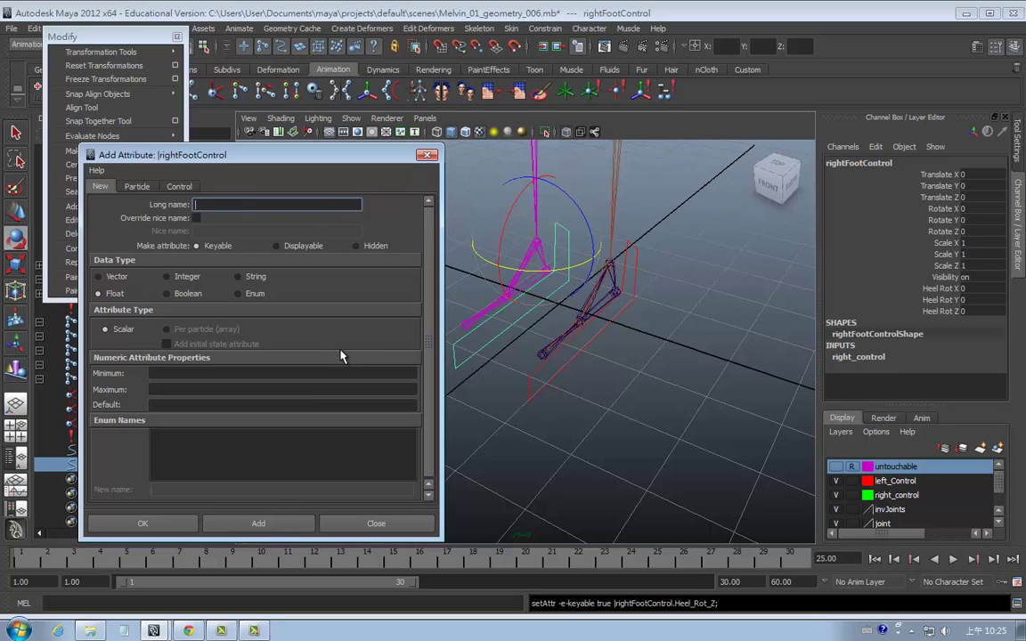
Step: Add the Ball_Rot attribute, then Toe_Rot_X, Toe_Rot_Y and Toe_Rot_Z
text(Ball_)
text(Rot)
click(293, 525)
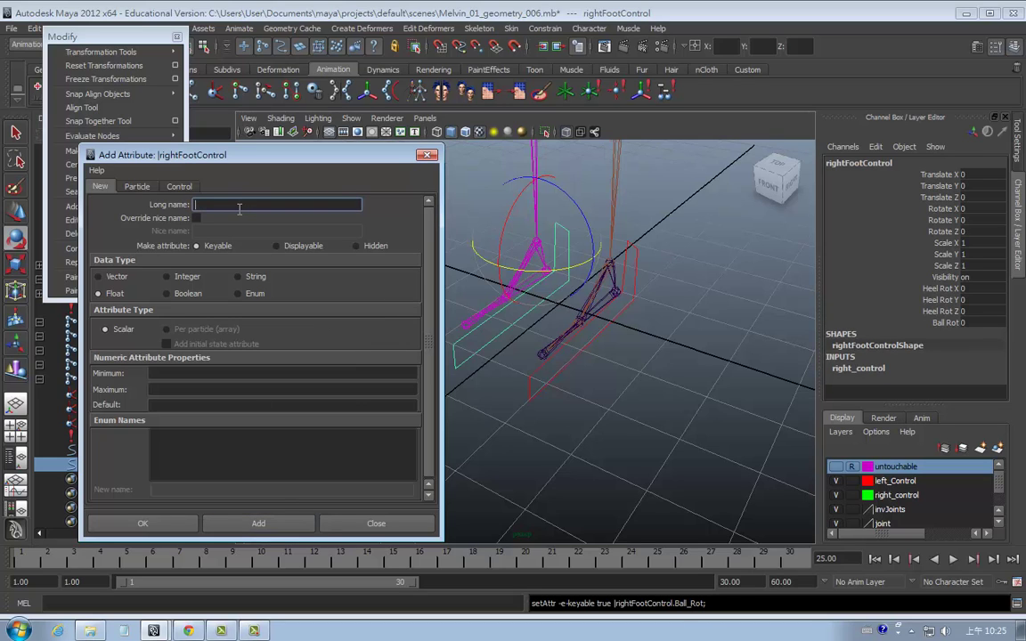
text(T)
text(oe)
text(_Rot)
text(_)
text(X)
mouse_move(211, 205)
mouse_down()
mouse_move(223, 205)
mouse_move(194, 204)
mouse_up()
key(ctrl+c)
click(258, 524)
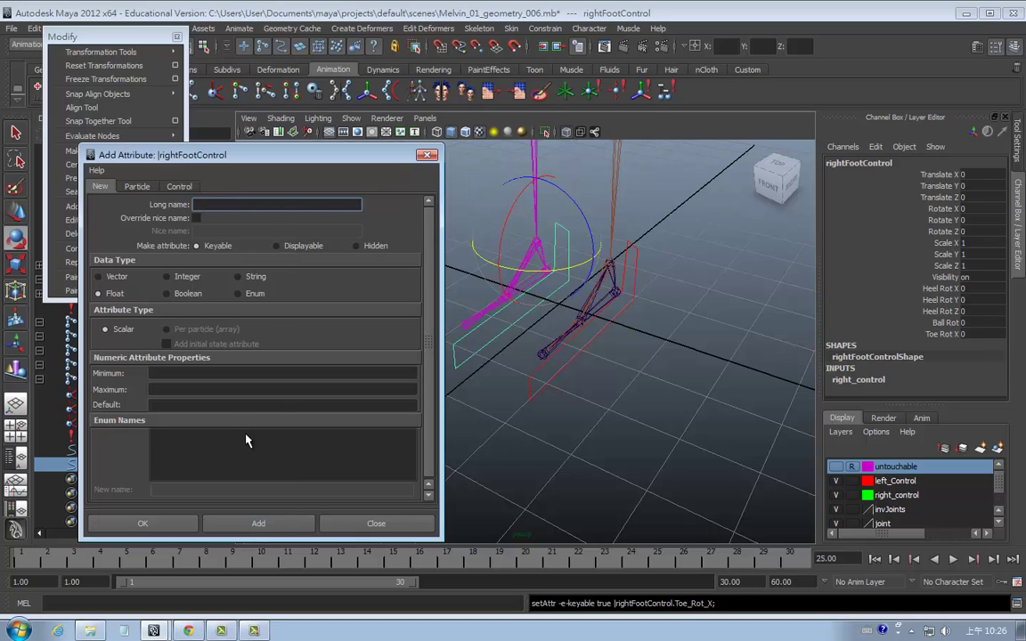
key(ctrl+v)
click(267, 522)
text(Toe_Rot_)
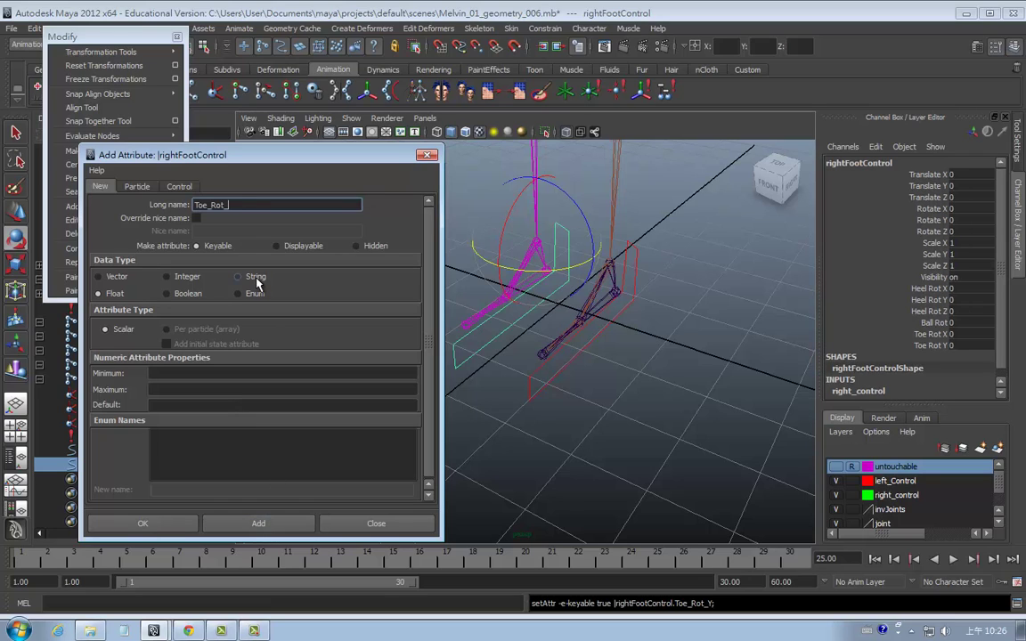
text(Z)
click(276, 524)
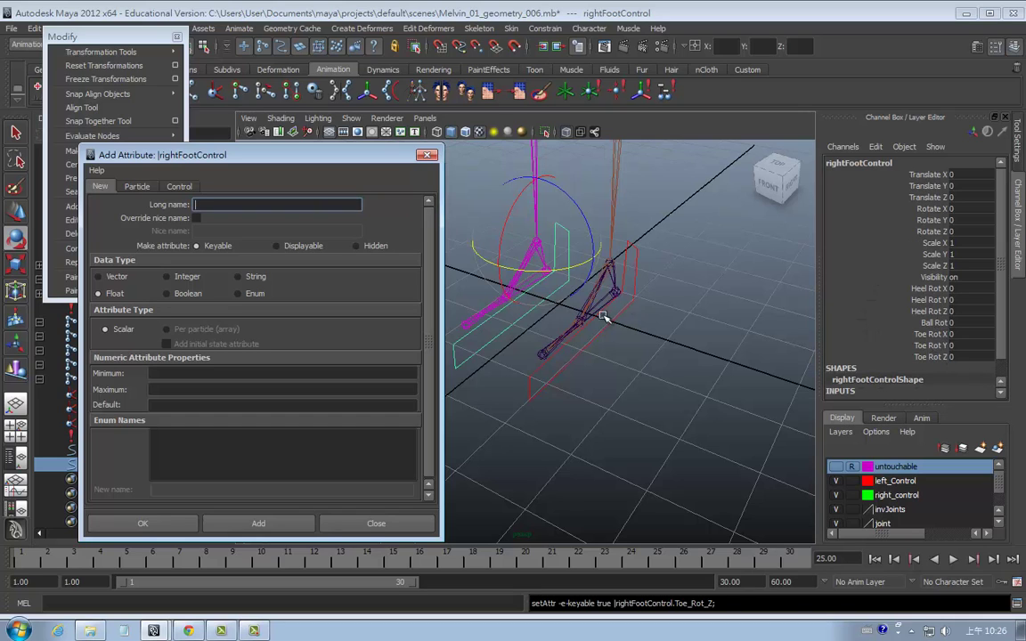
Step: Deselect the right foot and select the leftFootControl curve again
click(632, 294)
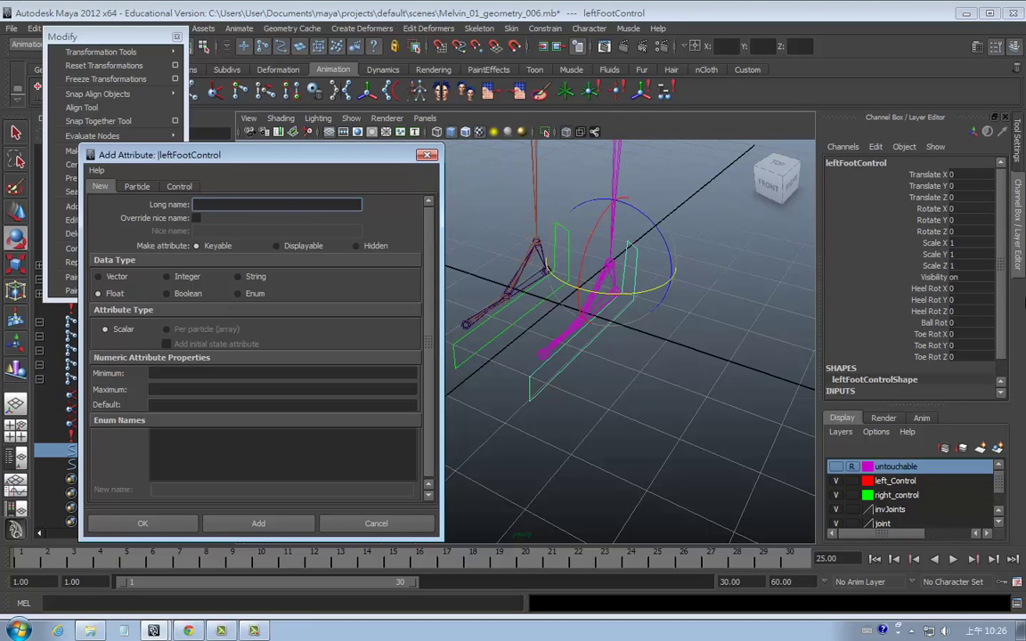
click(652, 301)
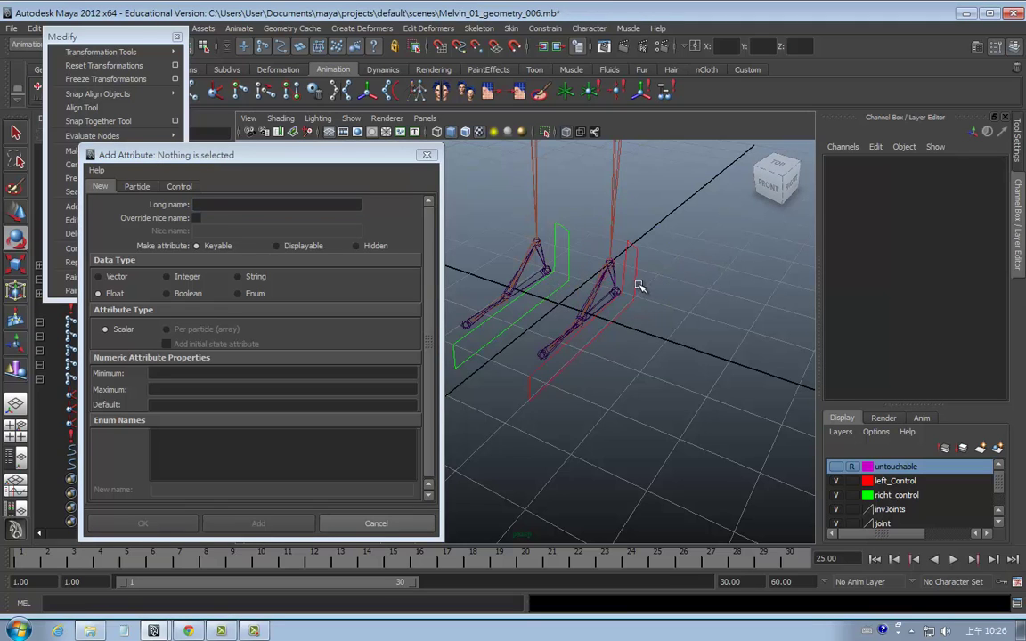
click(589, 276)
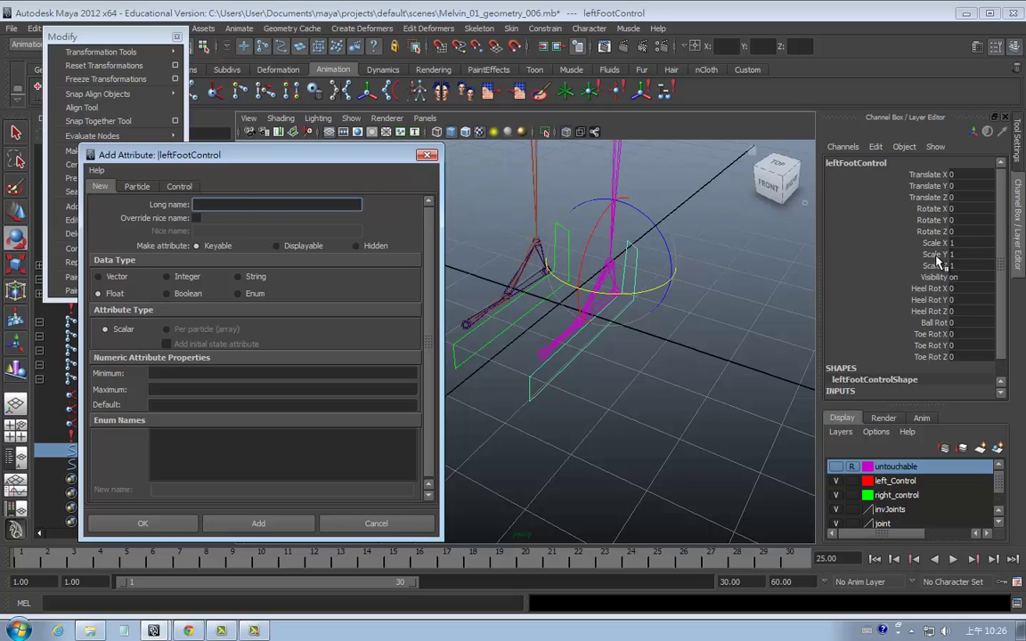
Step: Make leftFootControl's Scale X/Y/Z and Visibility channels nonkeyable
drag(939, 243, 942, 267)
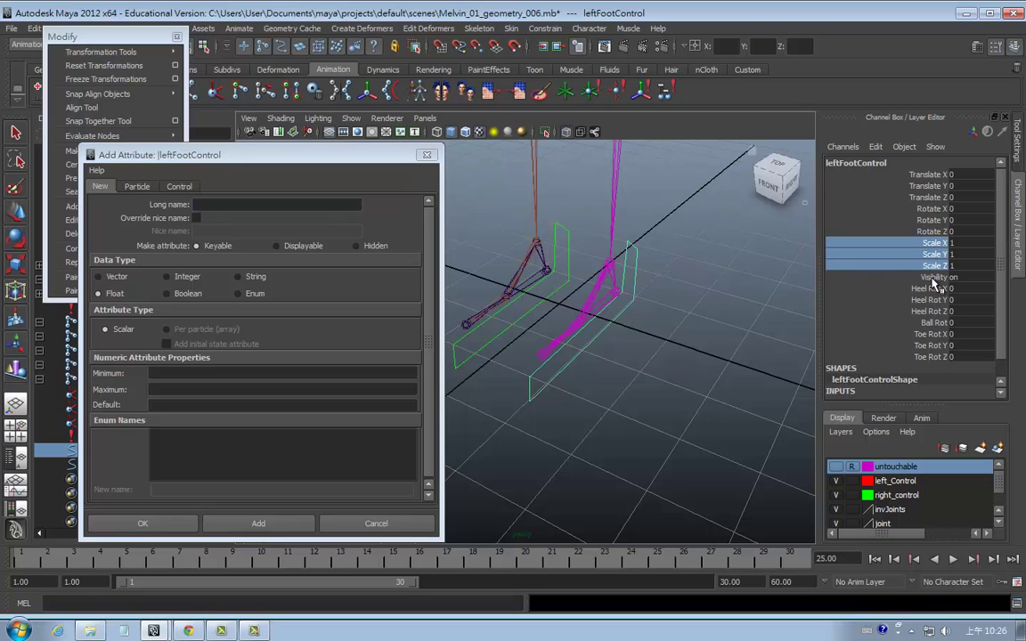
drag(937, 243, 881, 281)
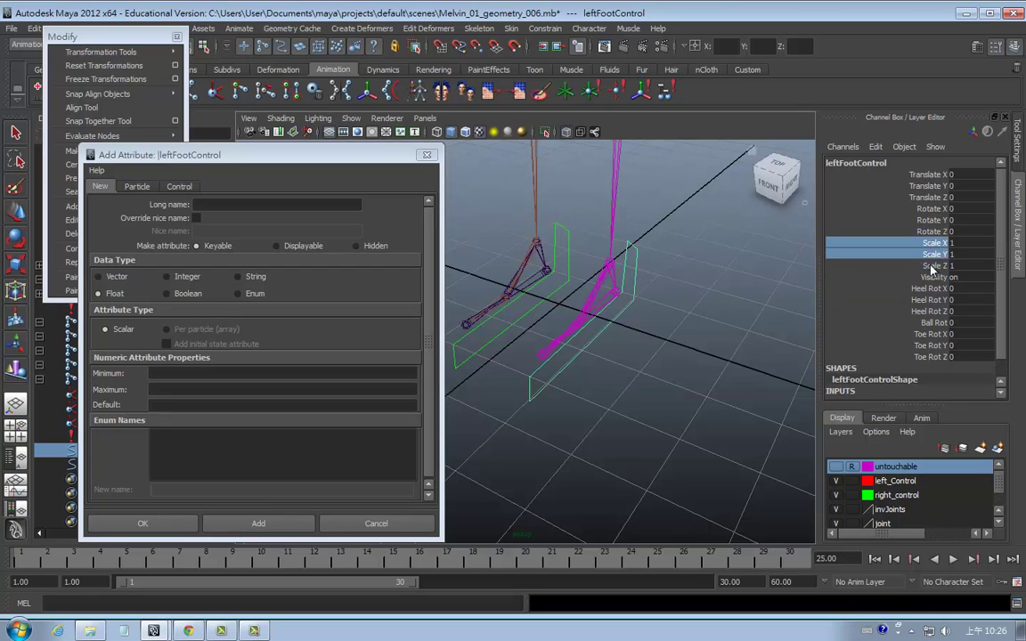
right_click(881, 281)
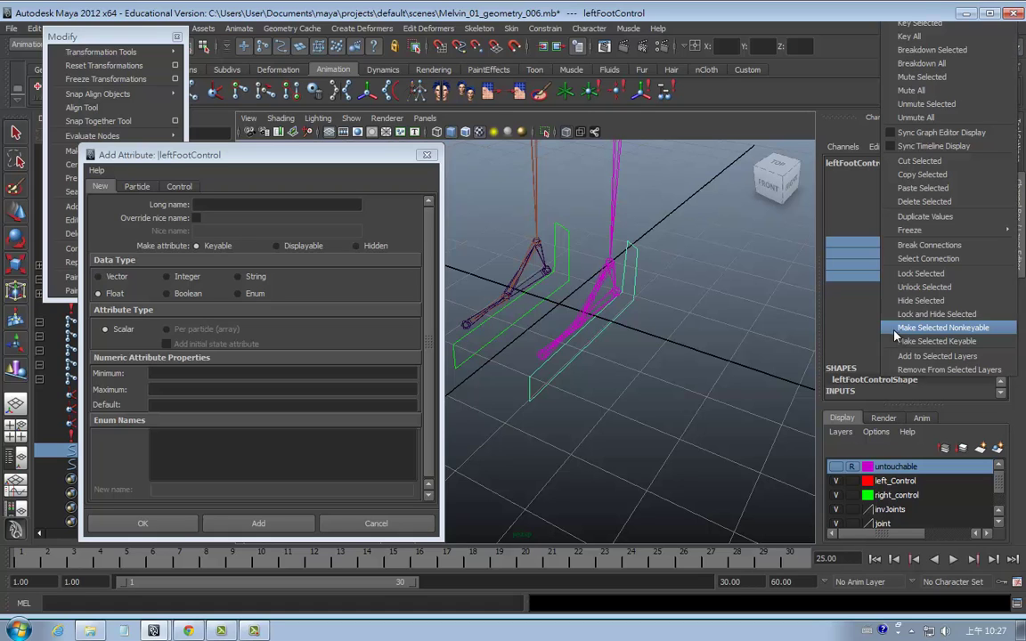
click(898, 329)
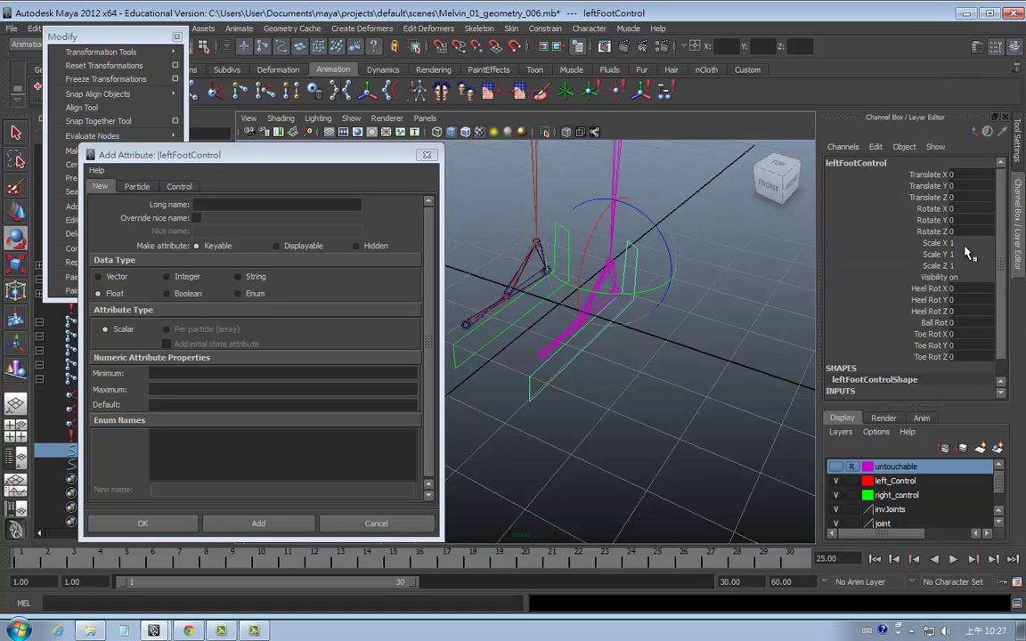
Step: Lock and hide leftFootControl's Scale X/Y/Z and Visibility channels
drag(934, 243, 913, 274)
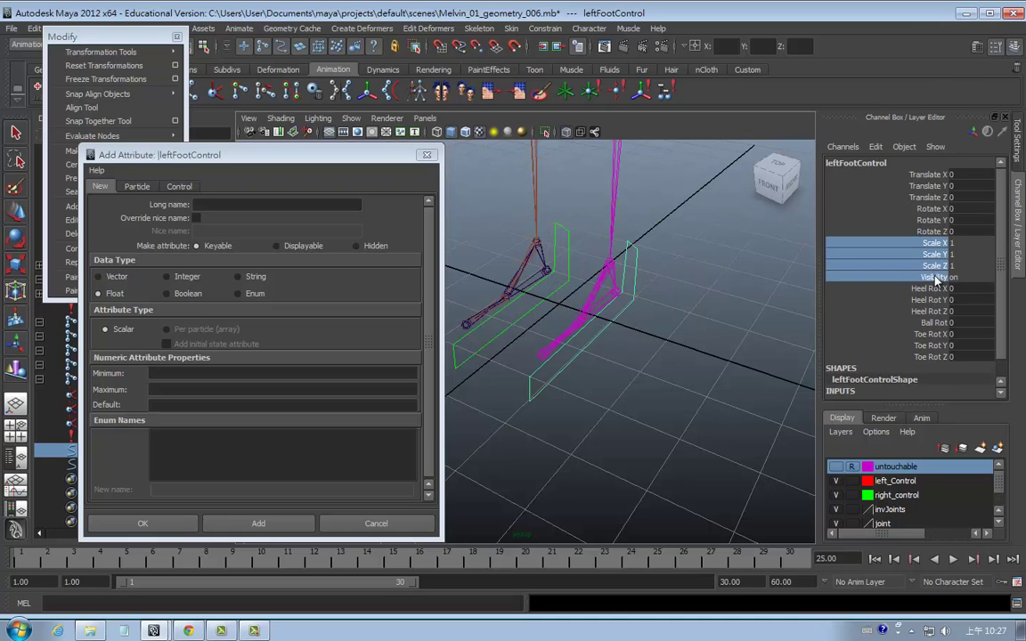
right_click(913, 275)
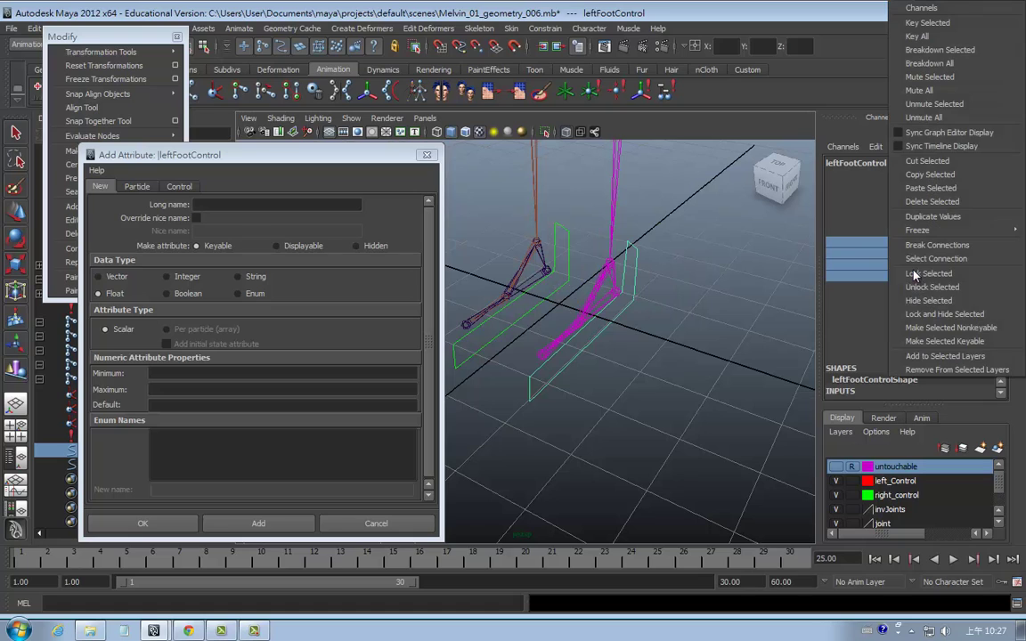
click(914, 317)
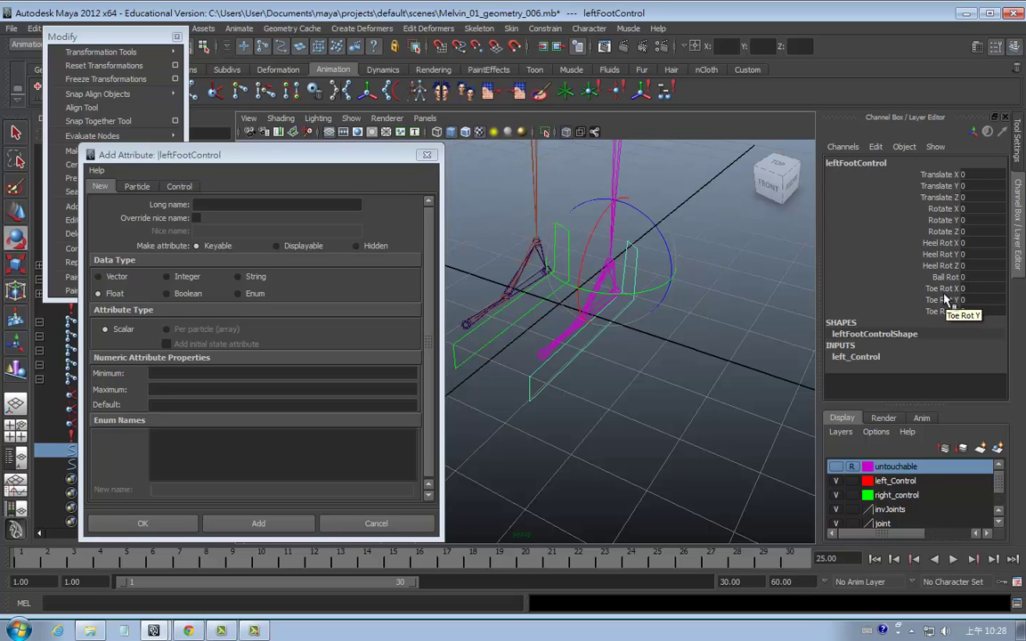
Step: Select rightFootControl, make its Scale X/Y/Z and Visibility nonkeyable, then lock and hide them
click(523, 334)
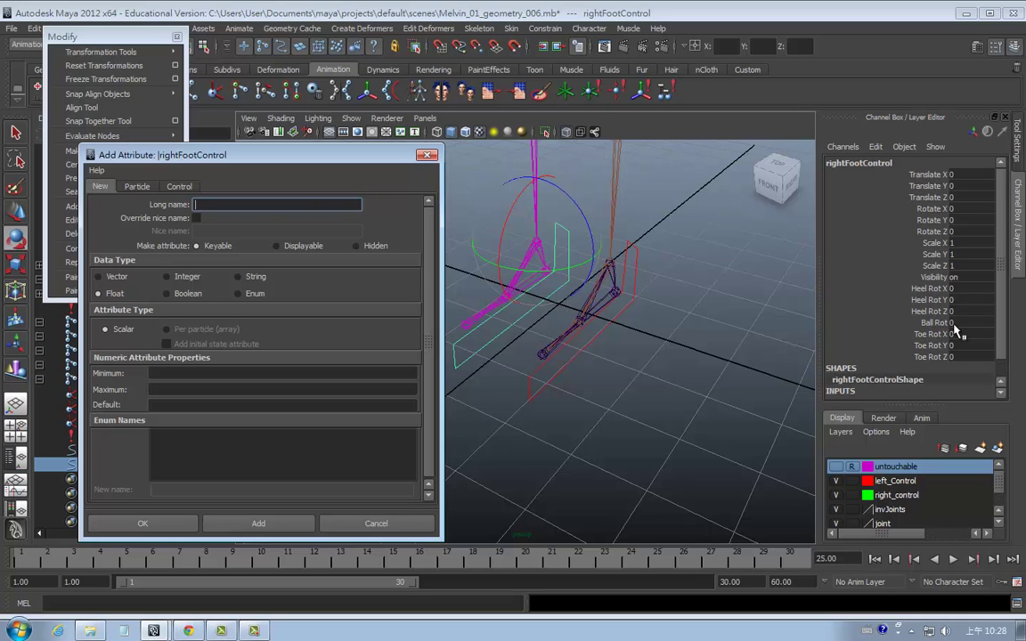
drag(935, 242, 941, 267)
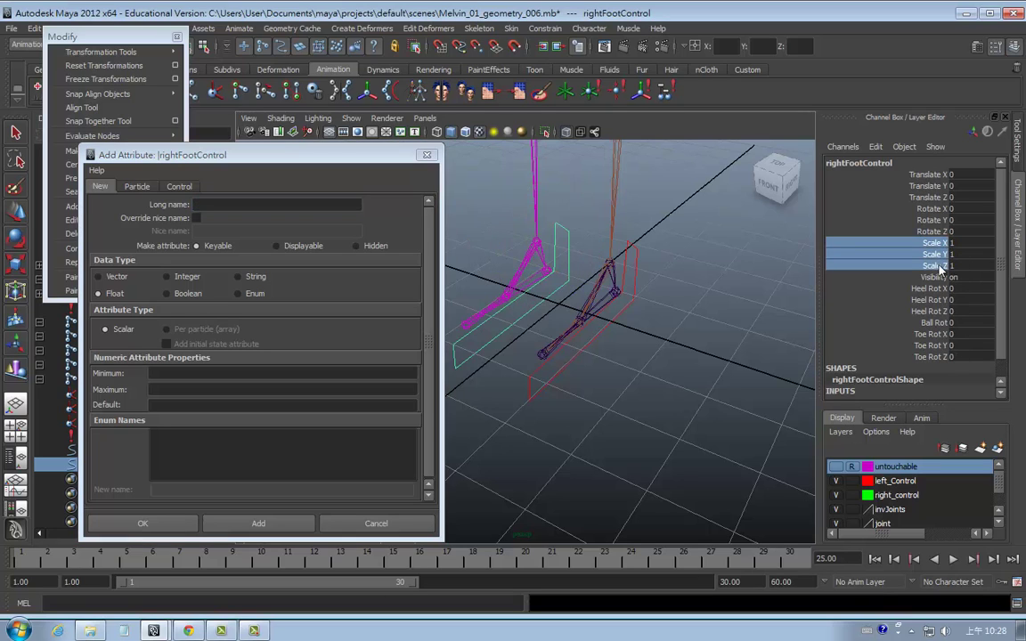
right_click(941, 267)
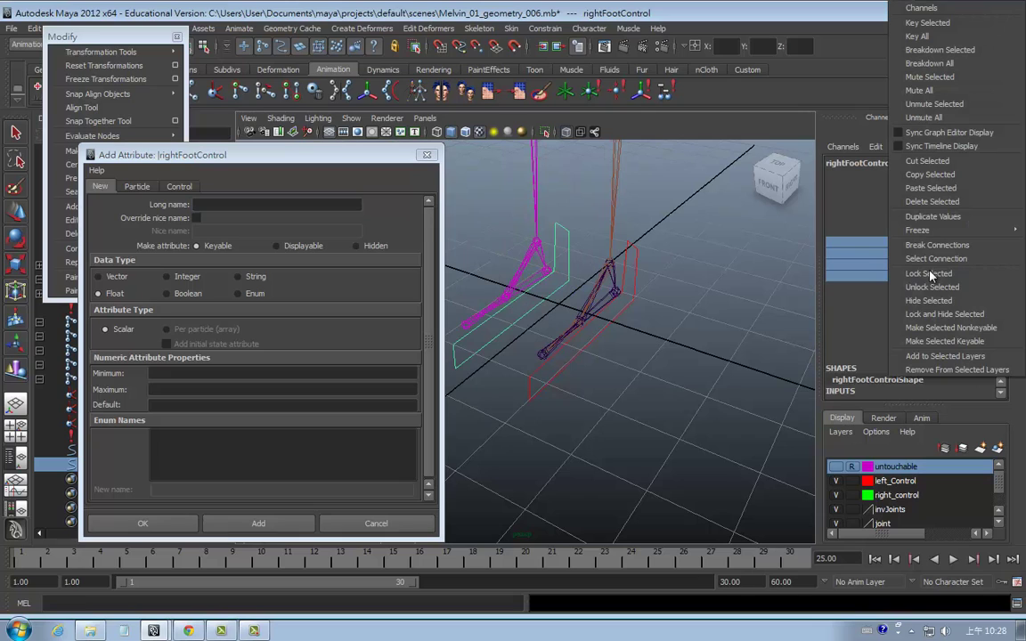
click(983, 330)
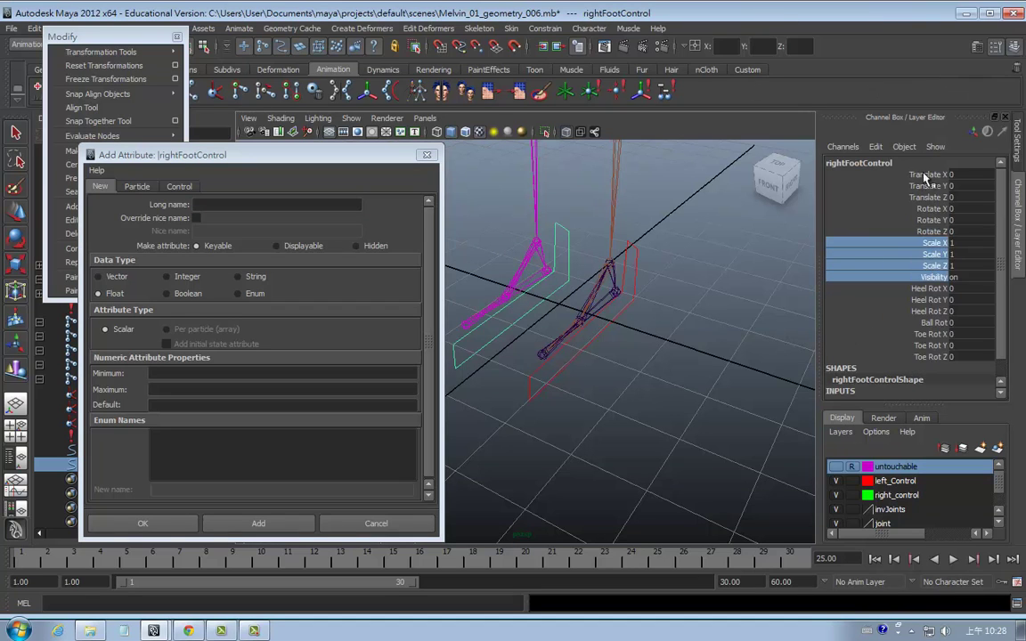
right_click(937, 302)
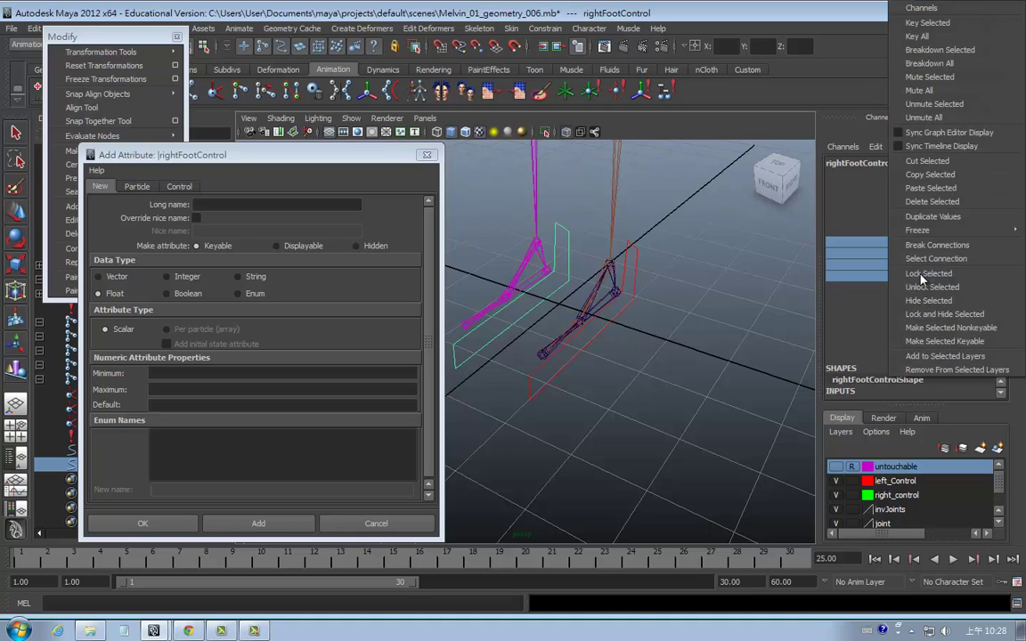
click(916, 328)
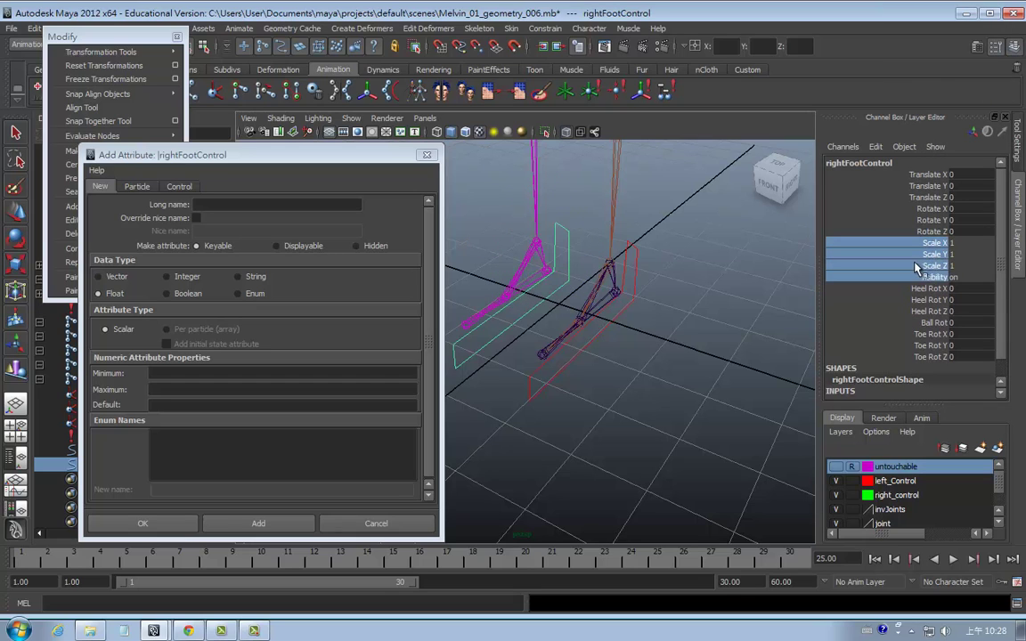
right_click(915, 269)
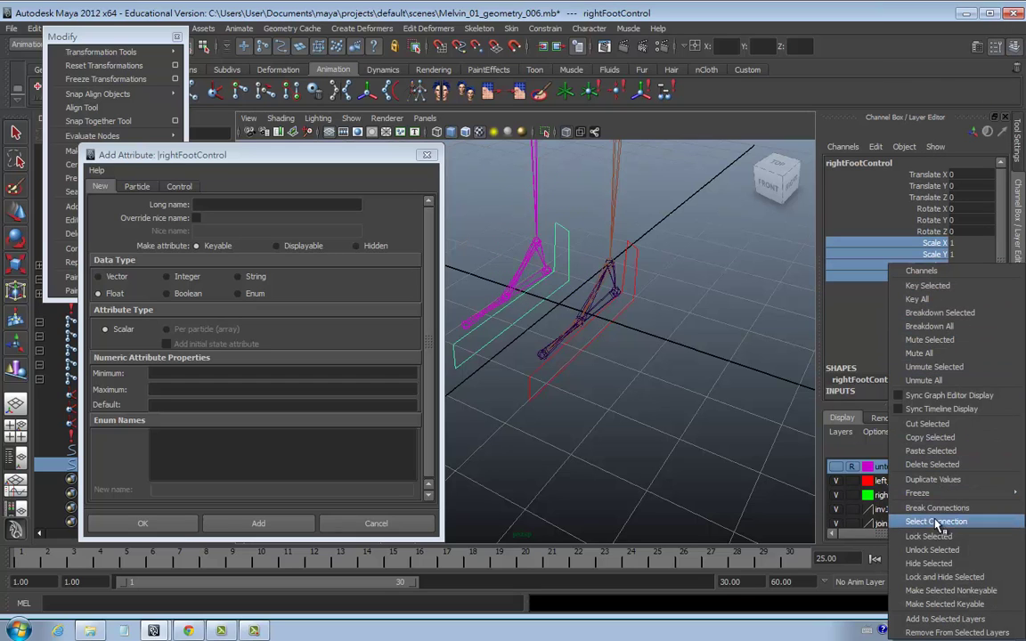
click(943, 578)
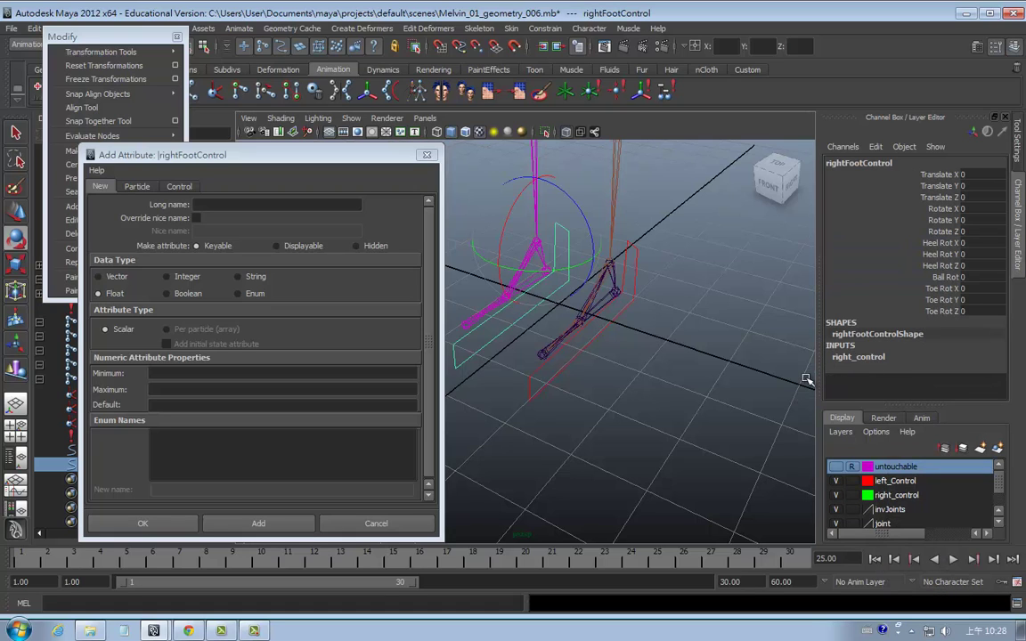